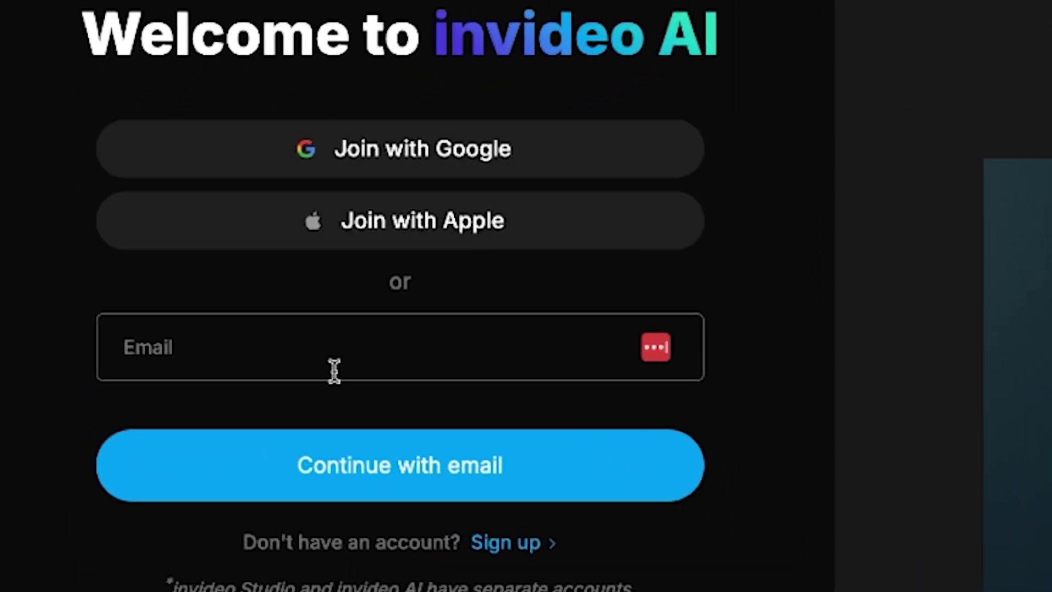
- Sign in with the Google account and open the workspace settings from the account menu
click(488, 171)
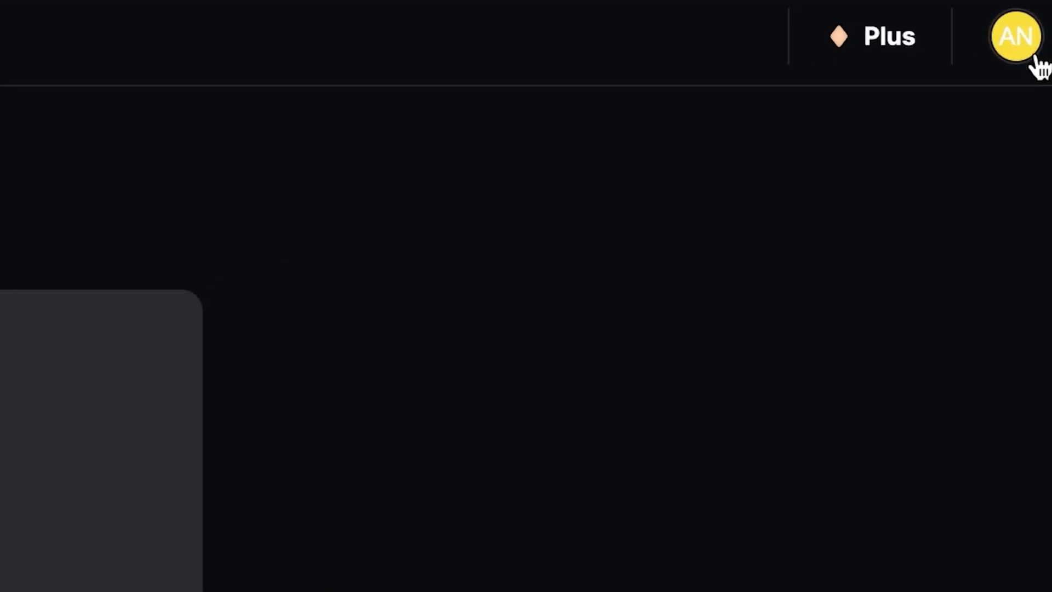
click(1033, 50)
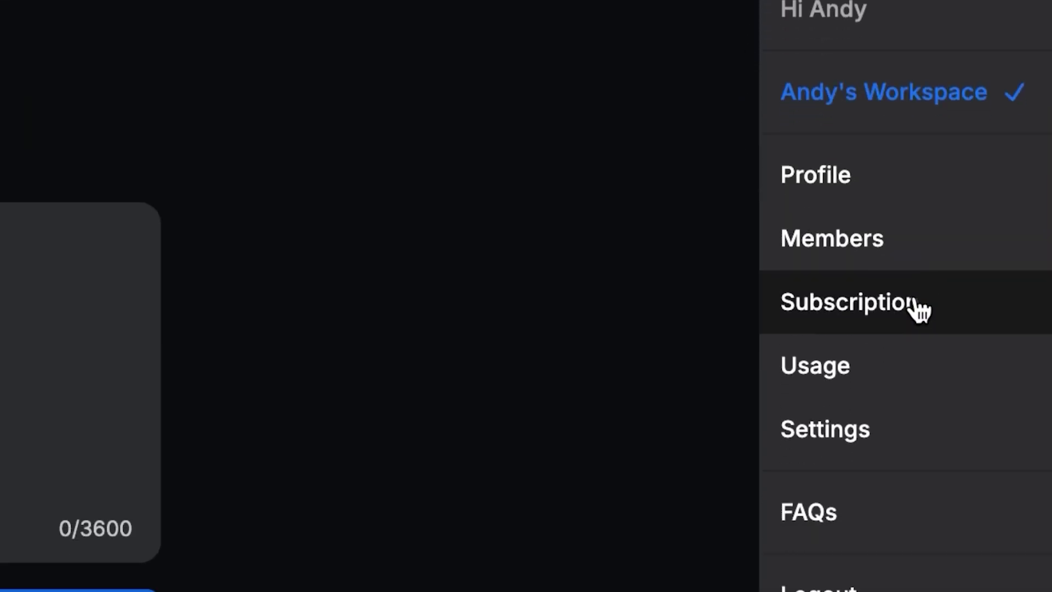
click(858, 306)
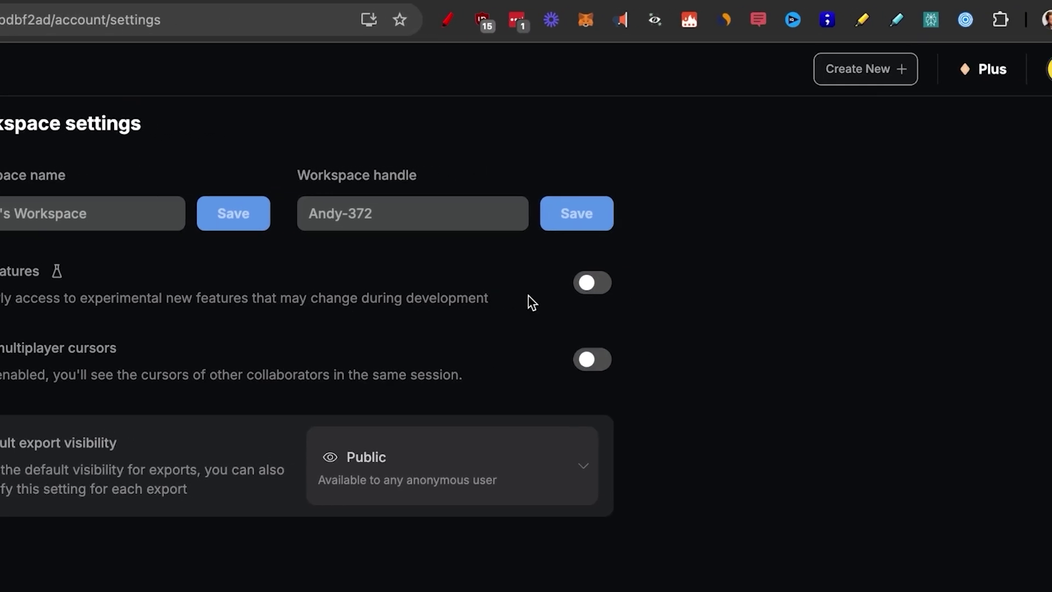
- Enable Beta features and switch the generation model to invideo AI v2.0
click(892, 257)
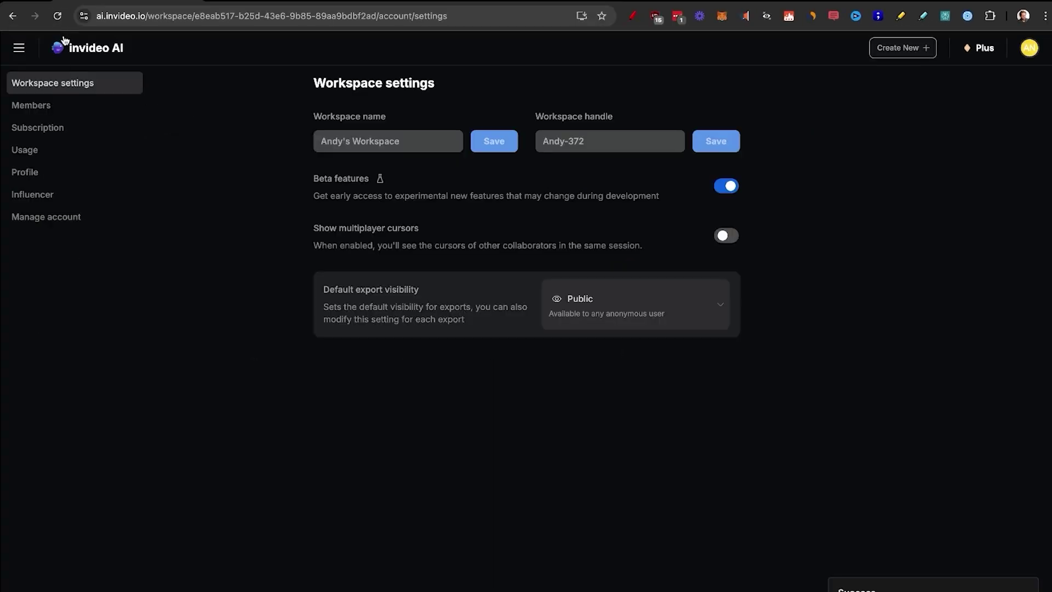
click(64, 44)
click(410, 120)
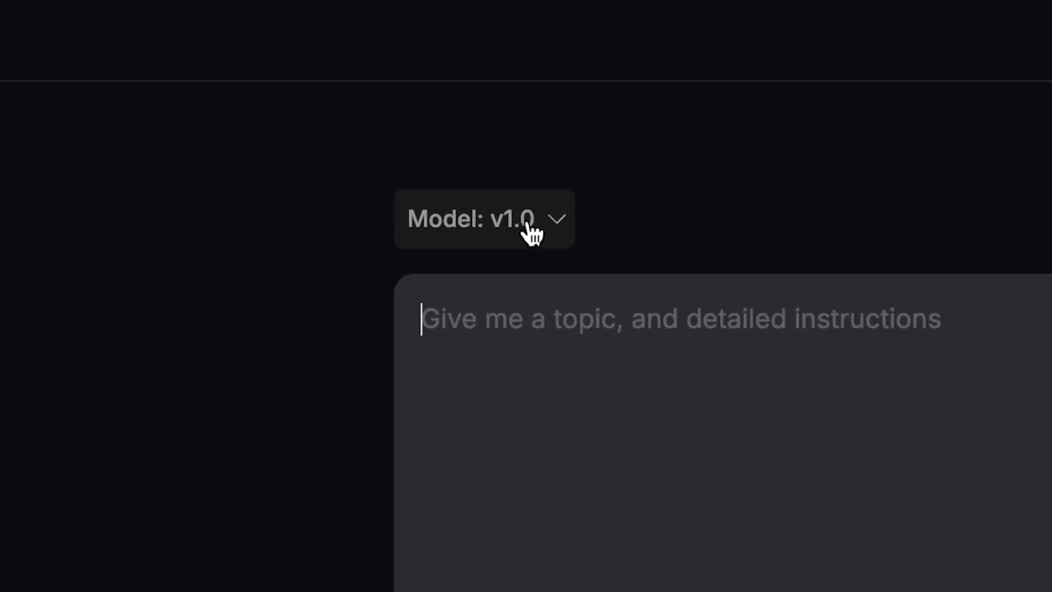
click(532, 233)
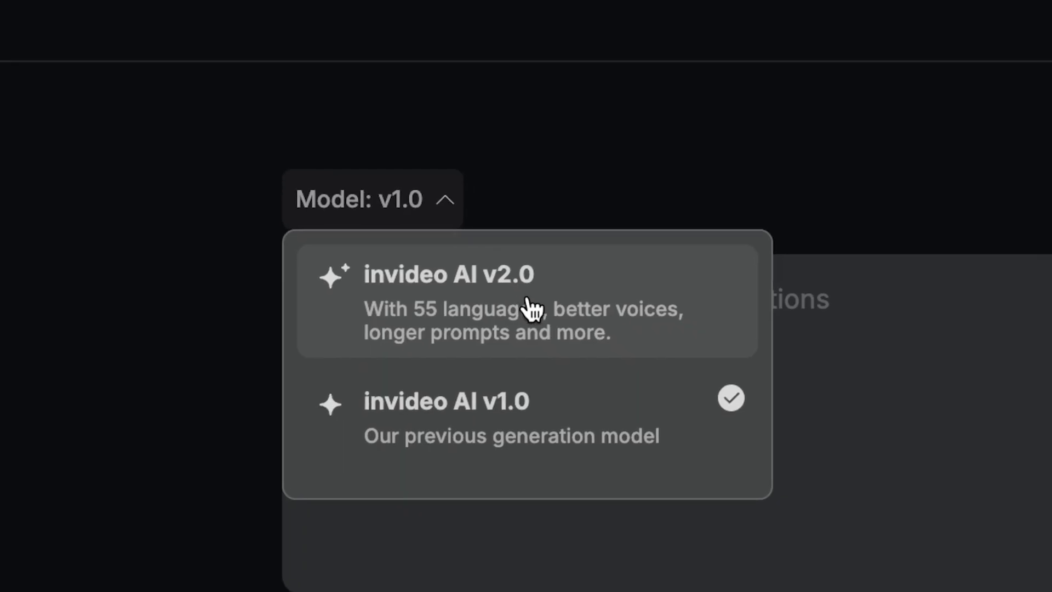
click(530, 309)
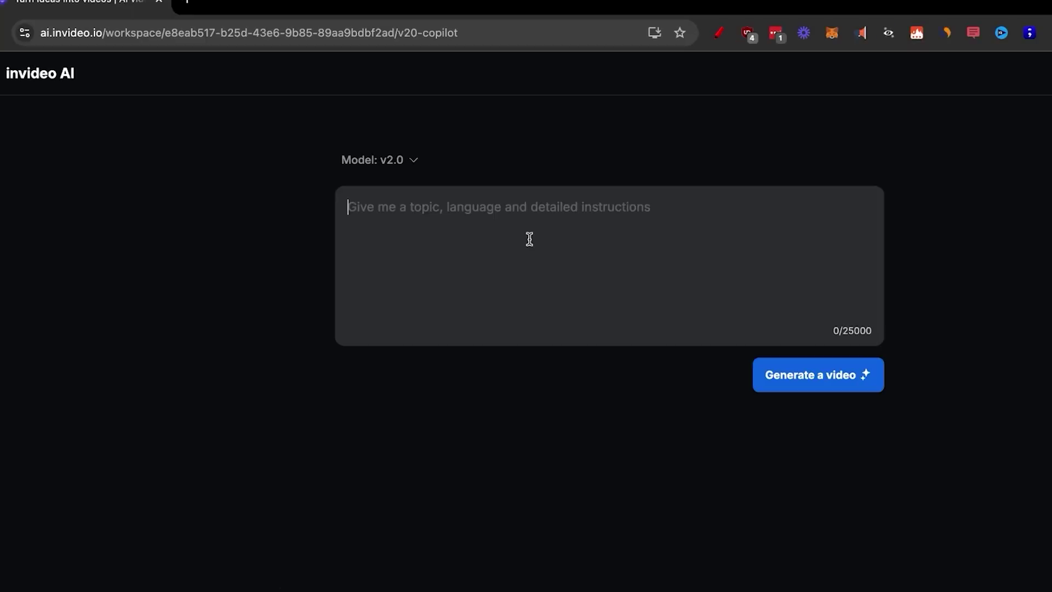
click(530, 239)
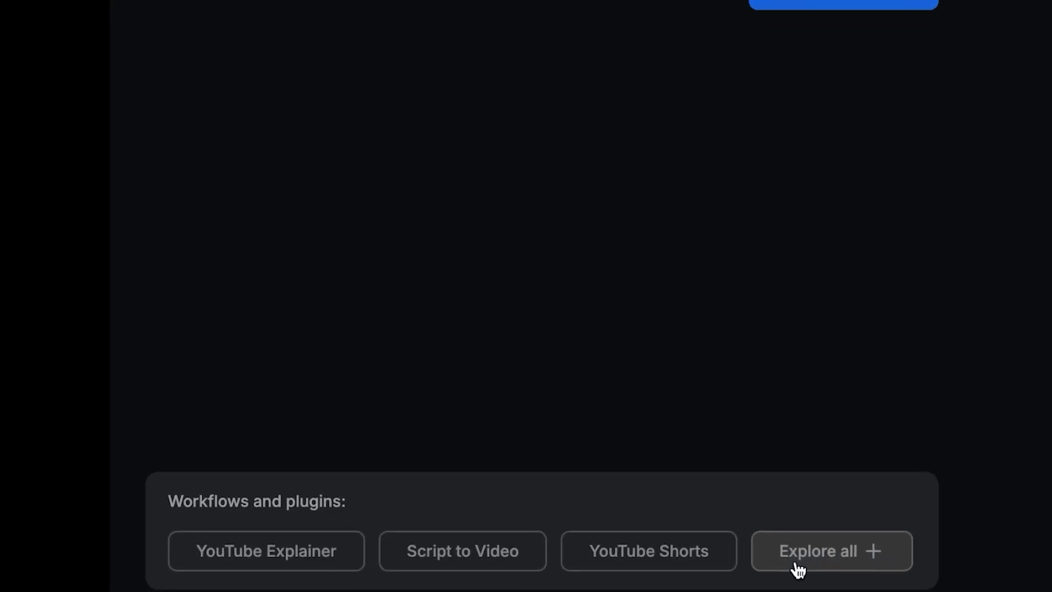
- Show all workflows, open the YouTube Shorts workflow and dismiss its pacing options unchanged
click(798, 570)
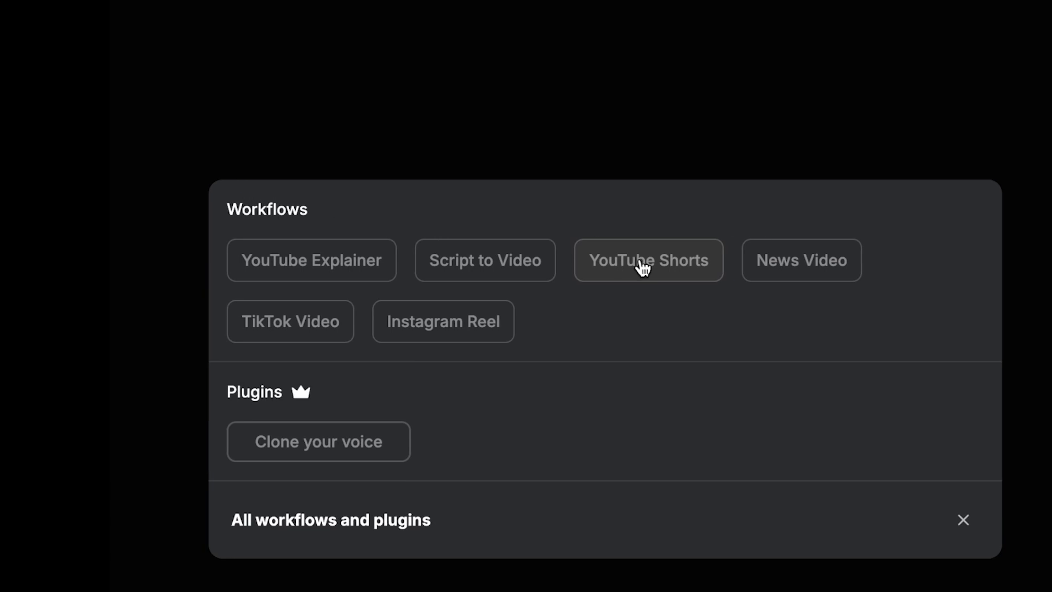
click(642, 266)
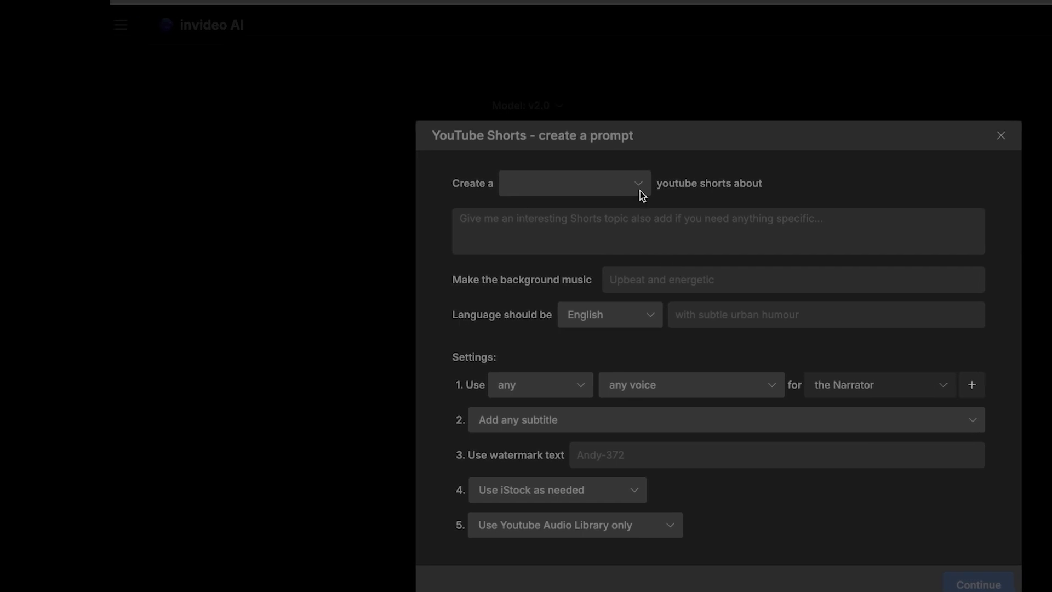
click(642, 187)
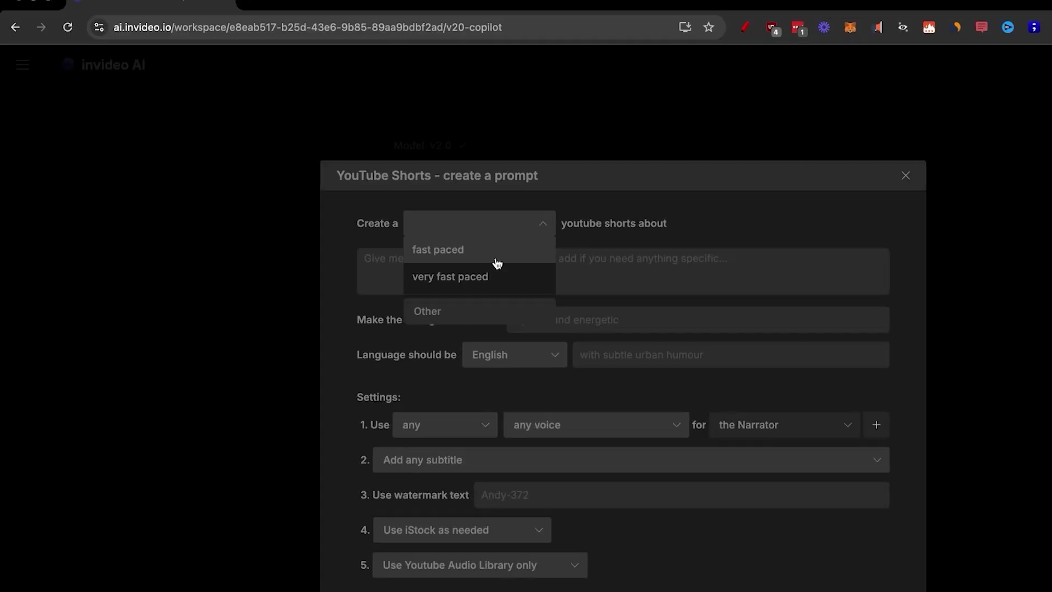
click(590, 219)
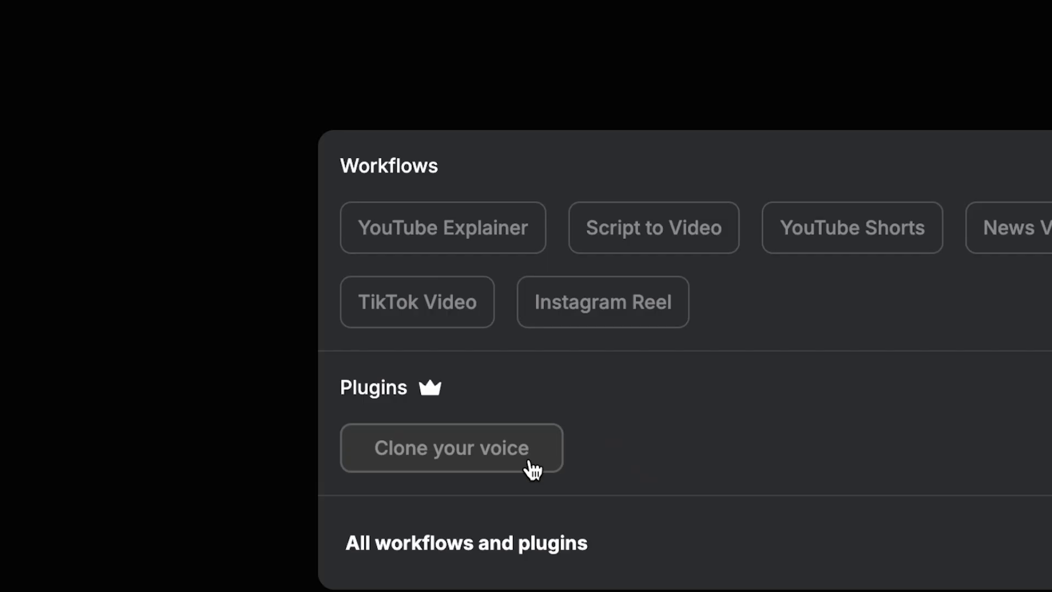
- Open Clone your voice, cancel the new-voice form, and pick the saved Voice 1 clone
click(531, 467)
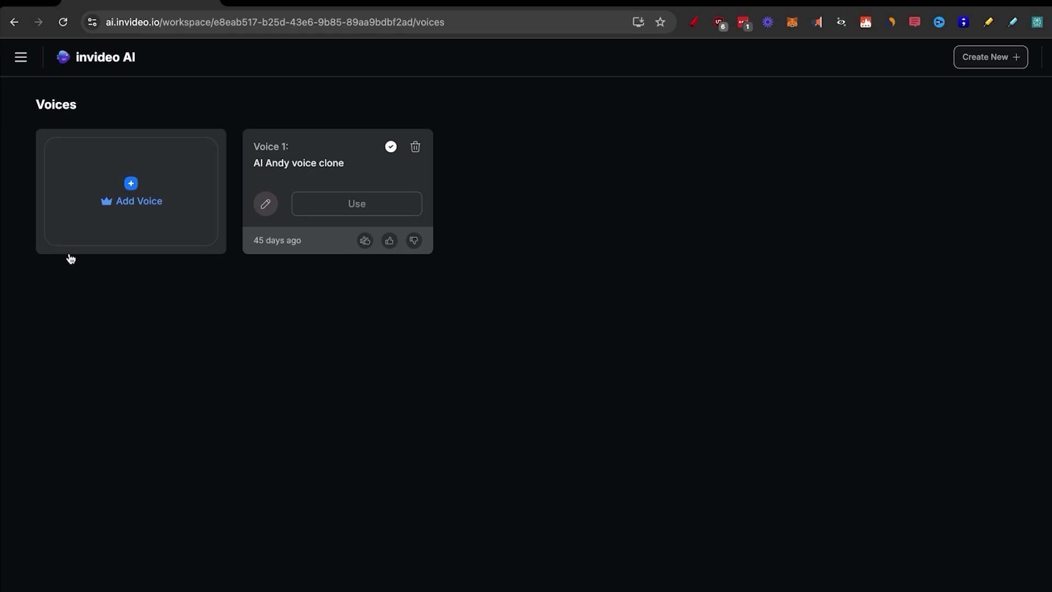
click(126, 196)
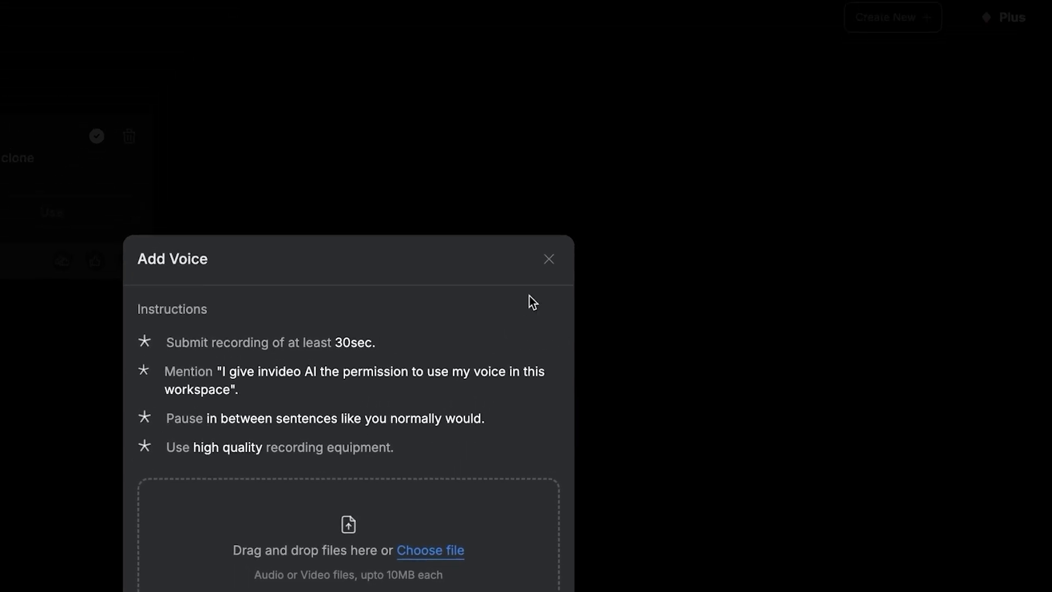
click(651, 144)
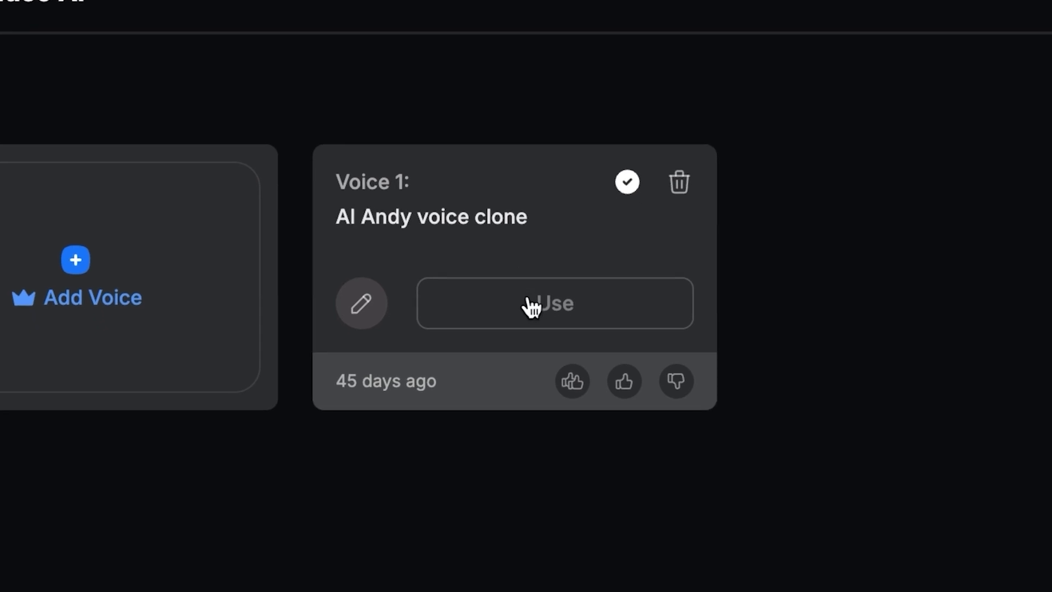
click(529, 305)
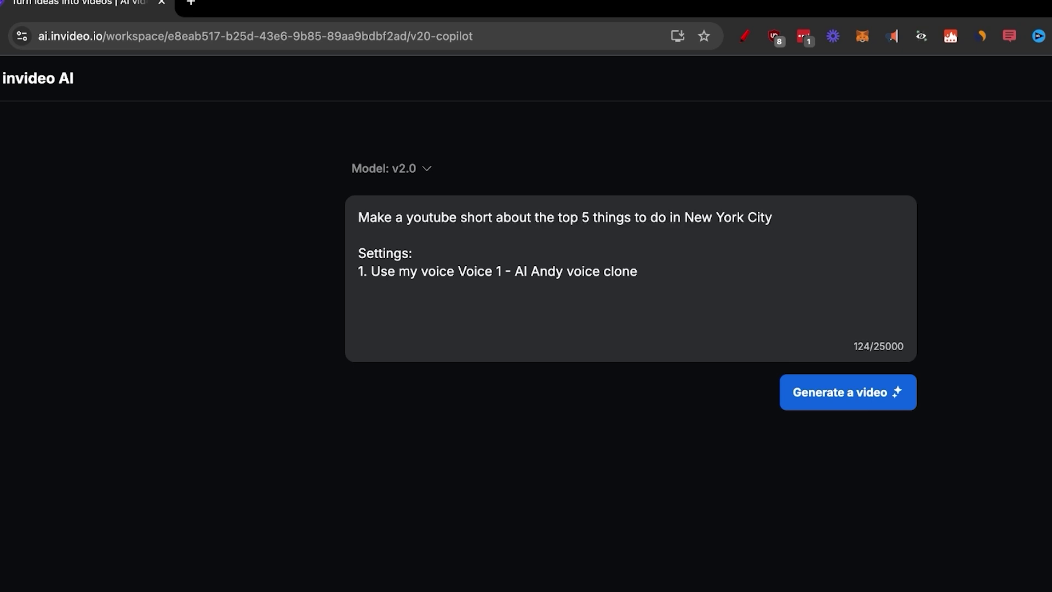
- Write a funny 60-second NYC top-5 short prompt with adventure music and generate it
text(, )
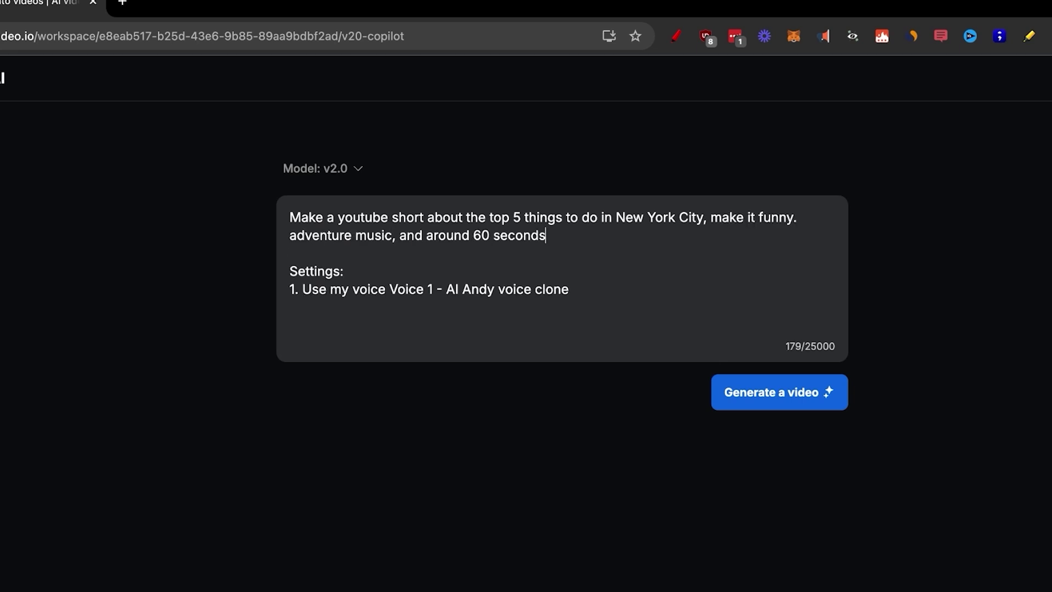
text(.)
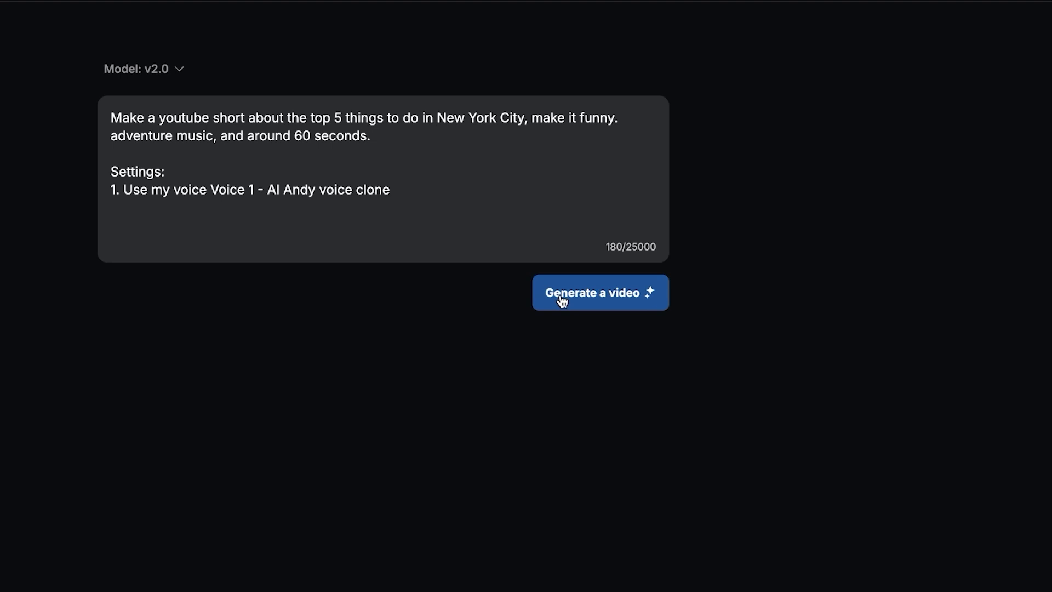
click(561, 300)
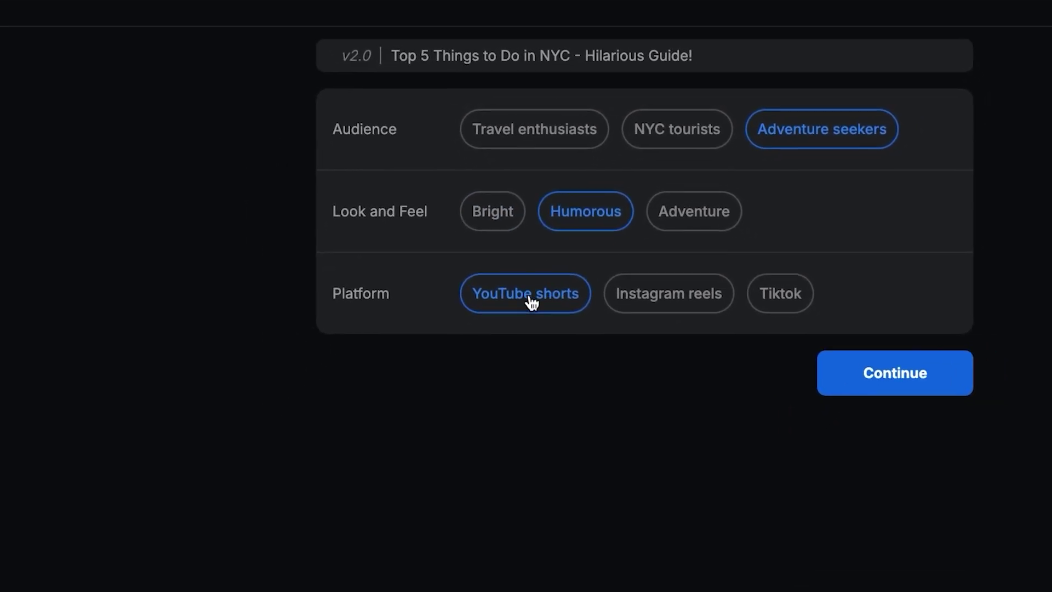
- Confirm Adventure seekers, Humorous and YouTube shorts to produce the vertical NYC video
click(875, 378)
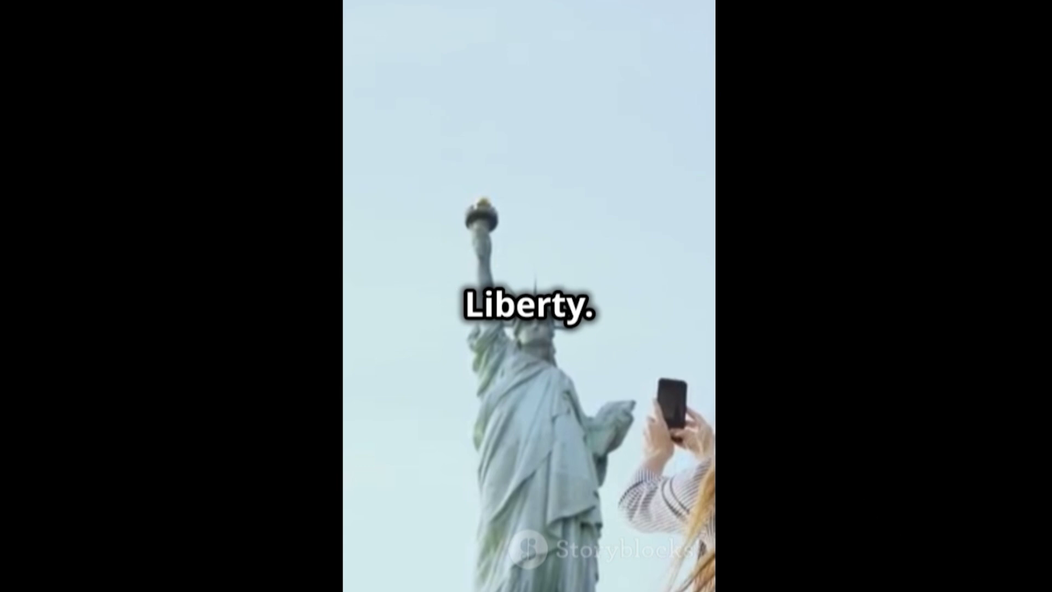
- Exit full screen, review and close the Versions list and audience/style settings
key(Escape)
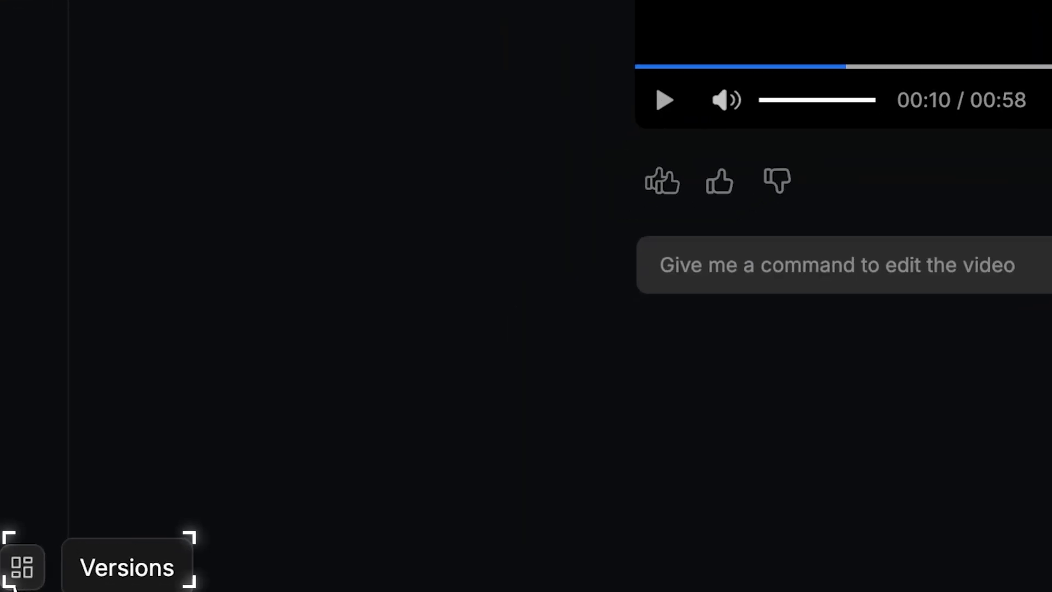
click(21, 576)
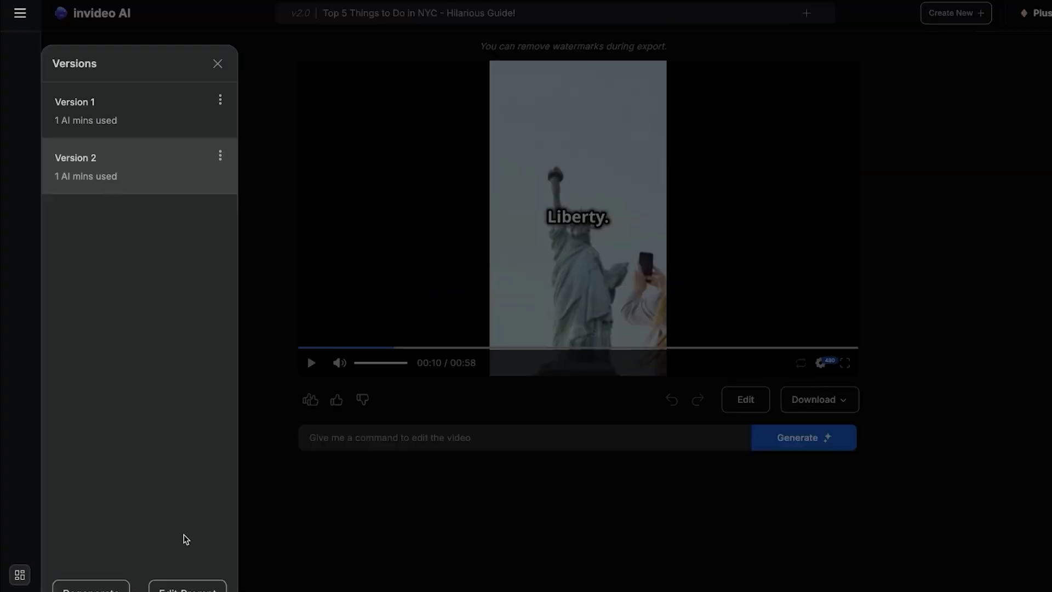
click(806, 29)
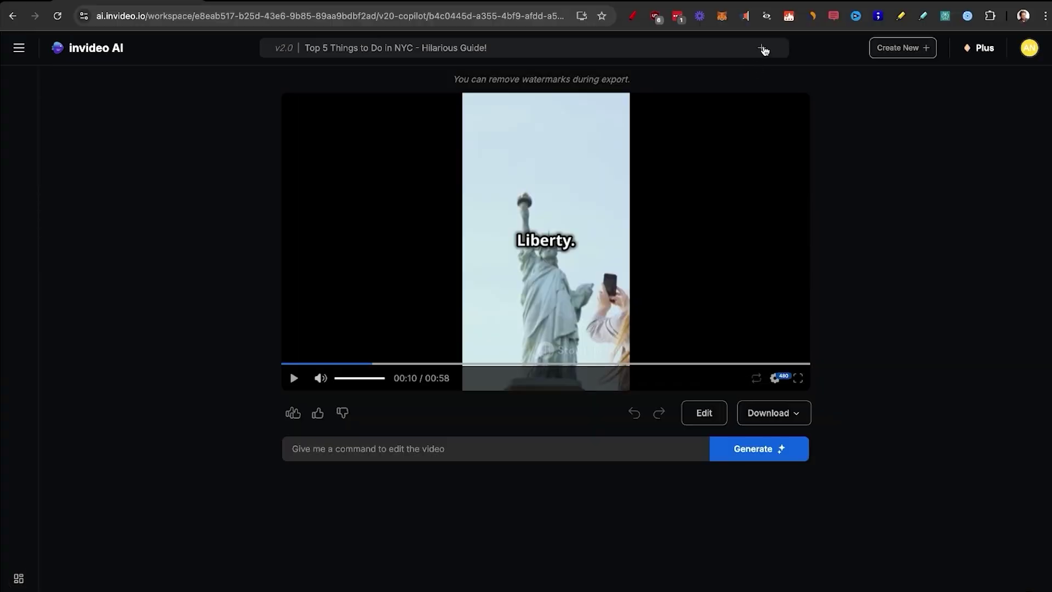
click(763, 49)
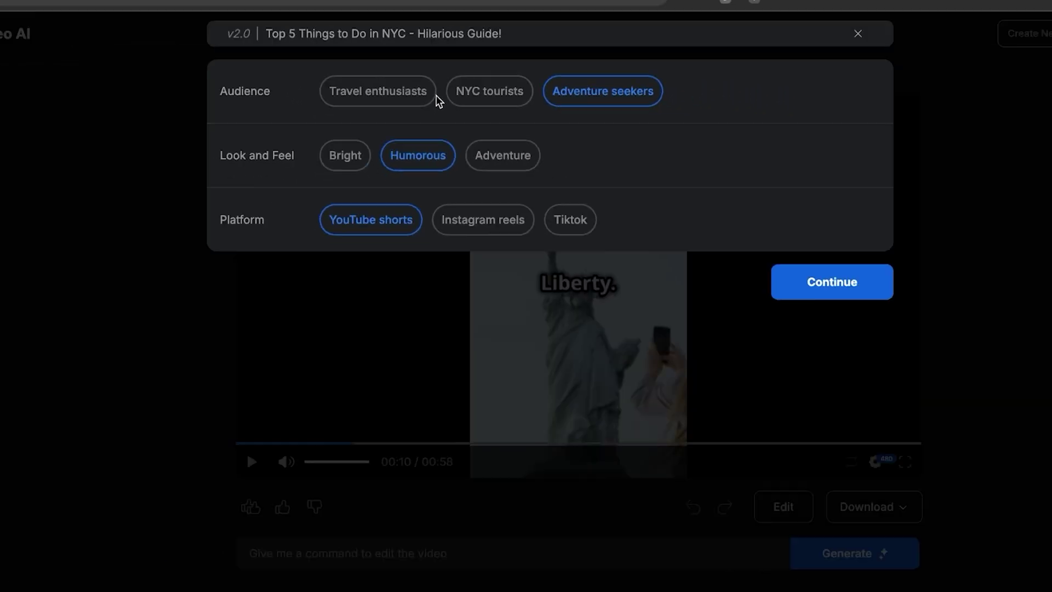
click(857, 33)
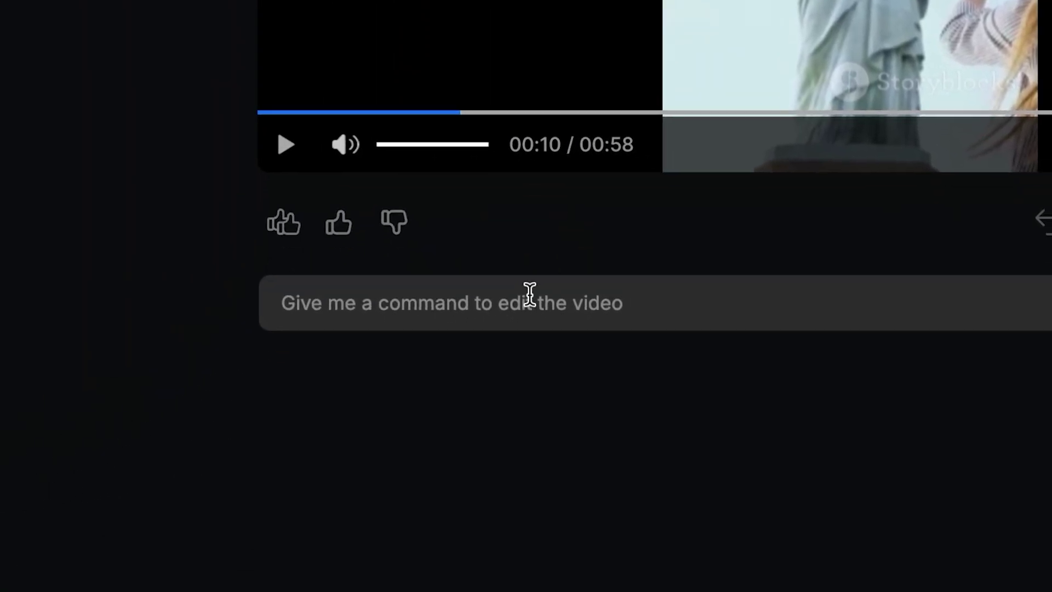
click(529, 295)
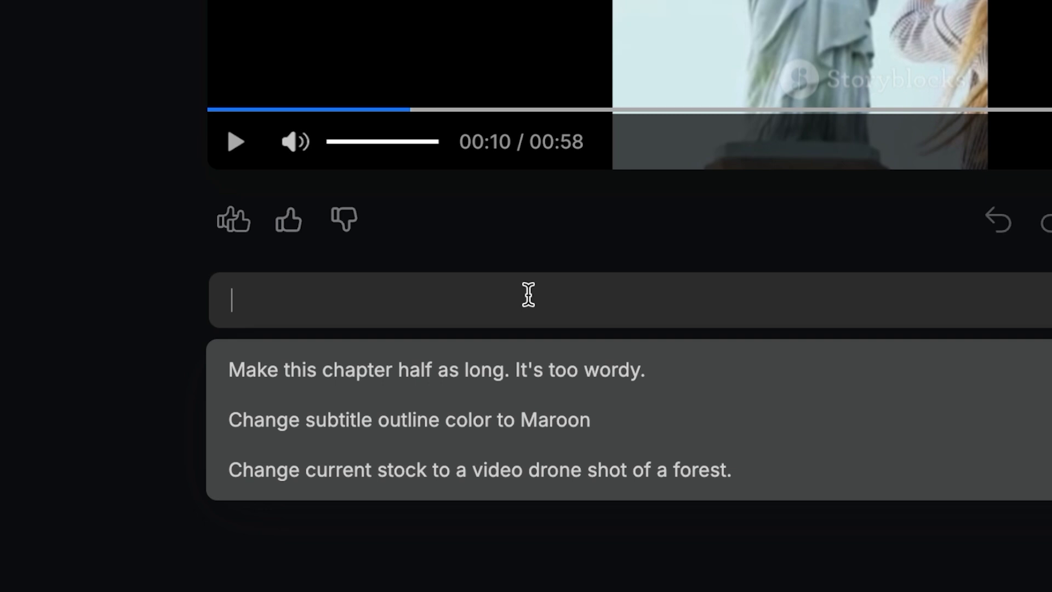
- Move the subtitles to the bottom of the video and check them on the Statue of Liberty shot
text(put the subtitles on the bottom of the video)
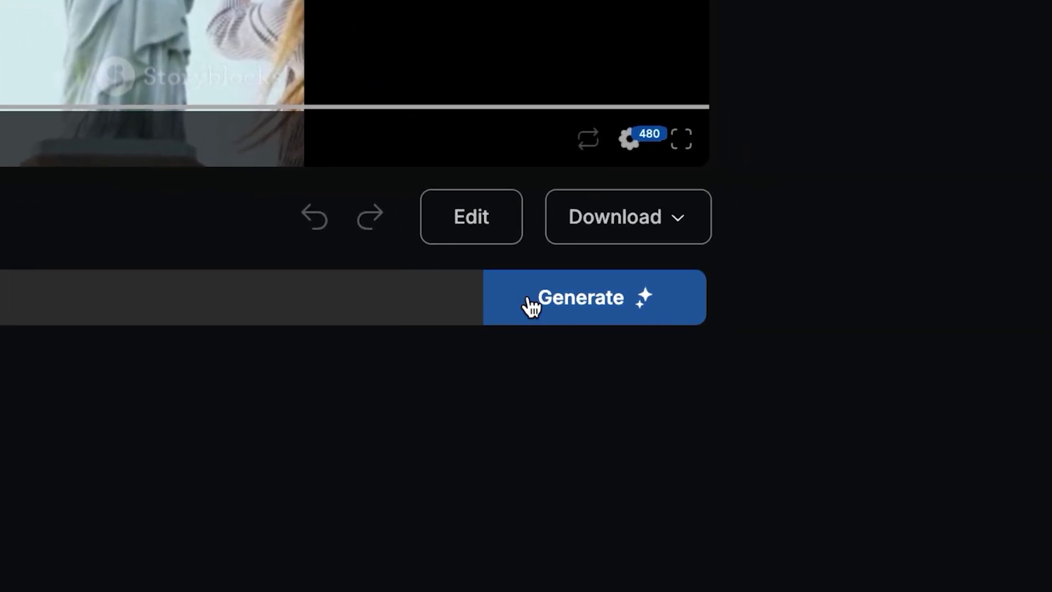
click(531, 307)
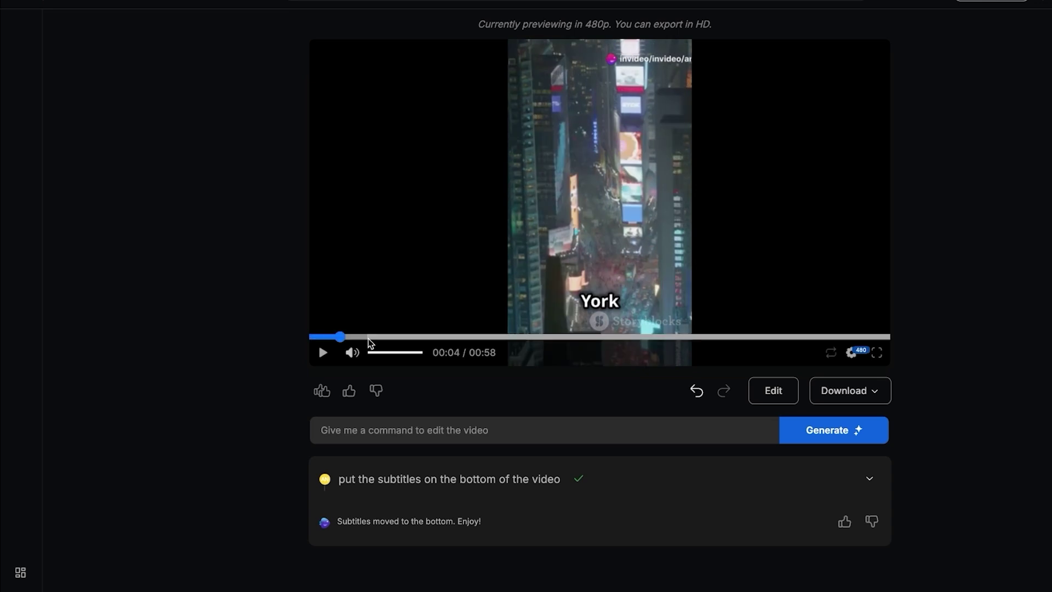
click(368, 337)
click(395, 336)
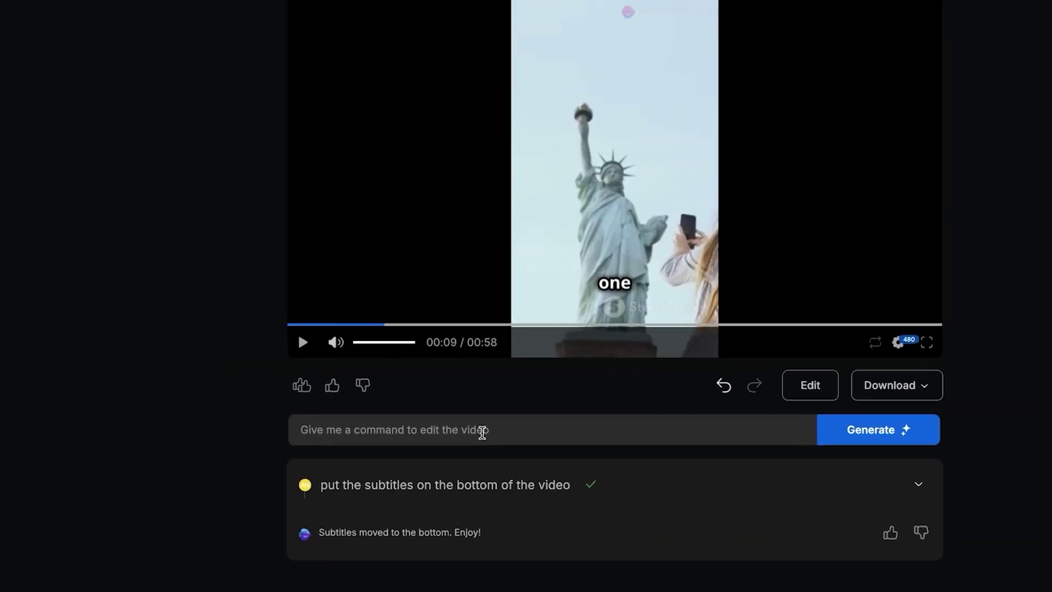
- Make the voiceover louder and check it in the preview
click(482, 433)
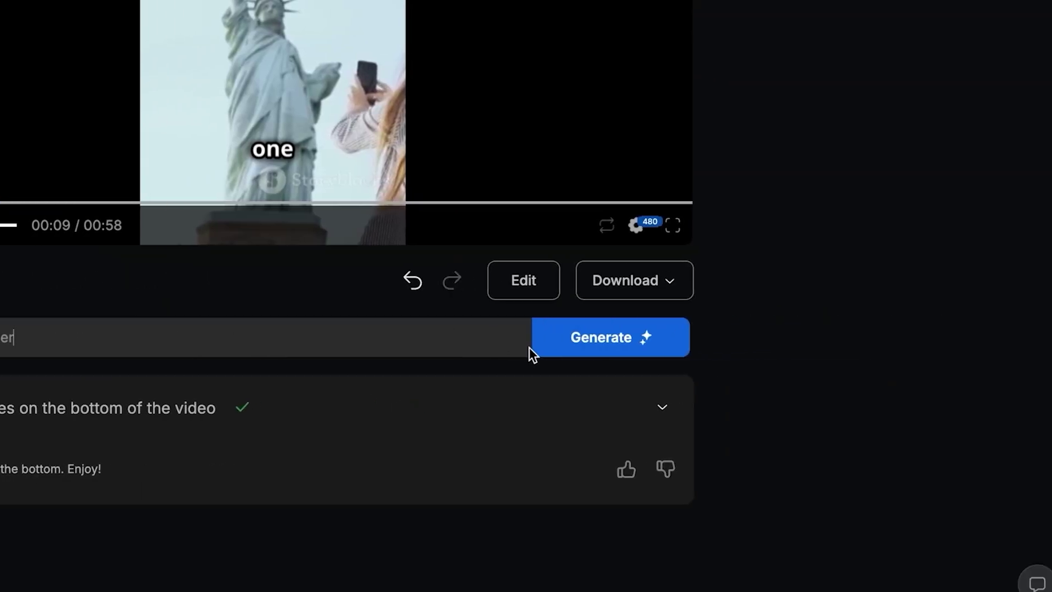
click(959, 428)
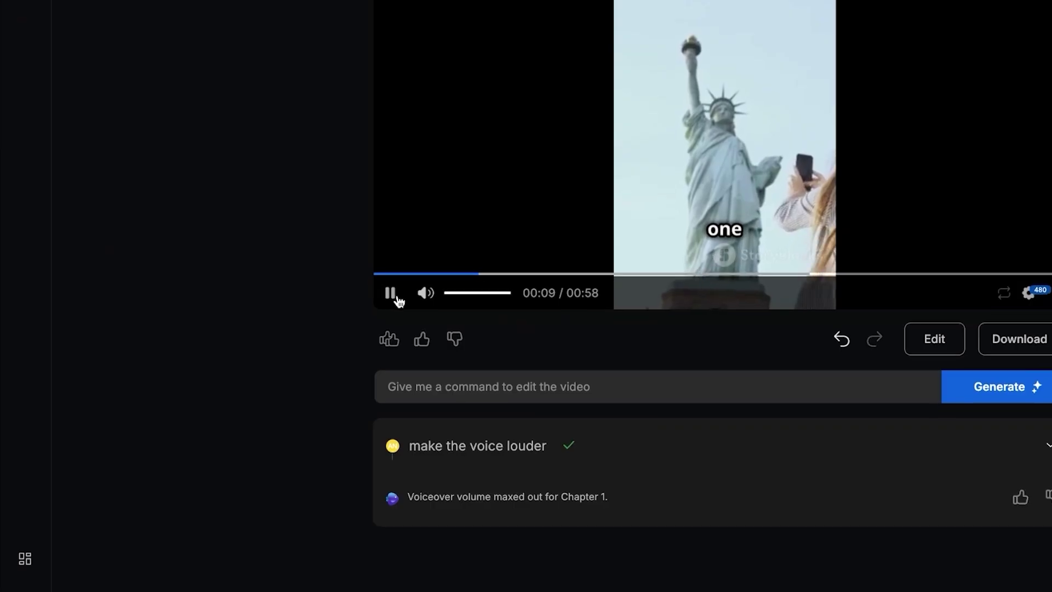
click(391, 296)
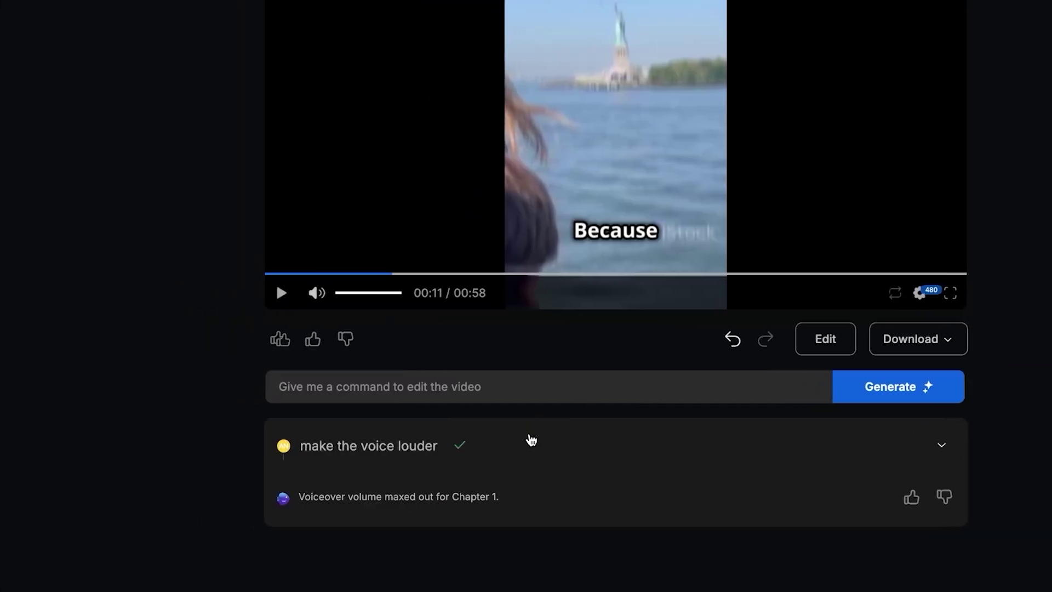
click(490, 388)
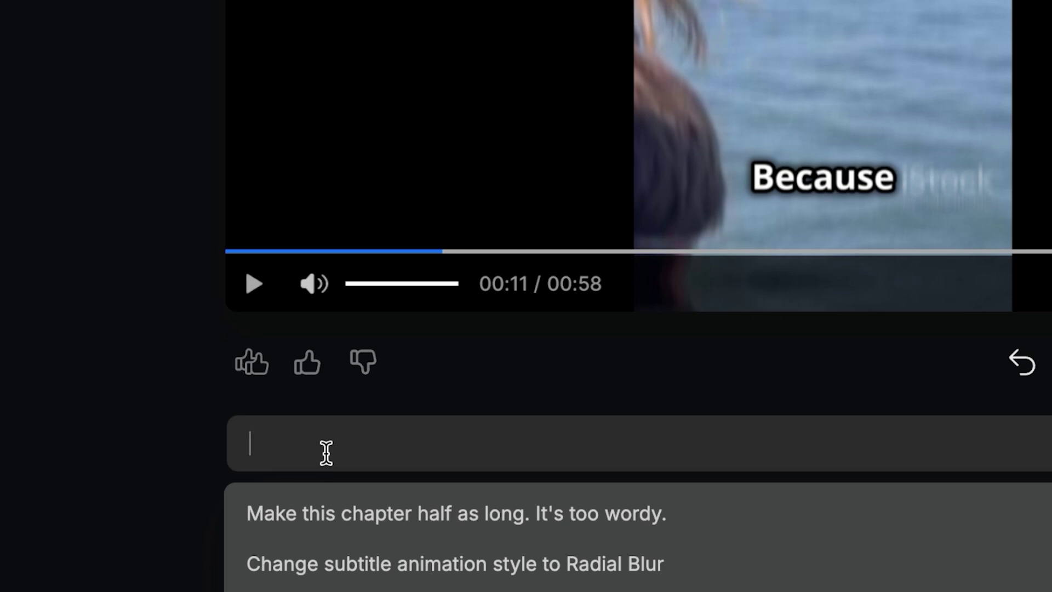
- Translate the video to German with 'change the language to German' and preview the German captions
text(change the language to German)
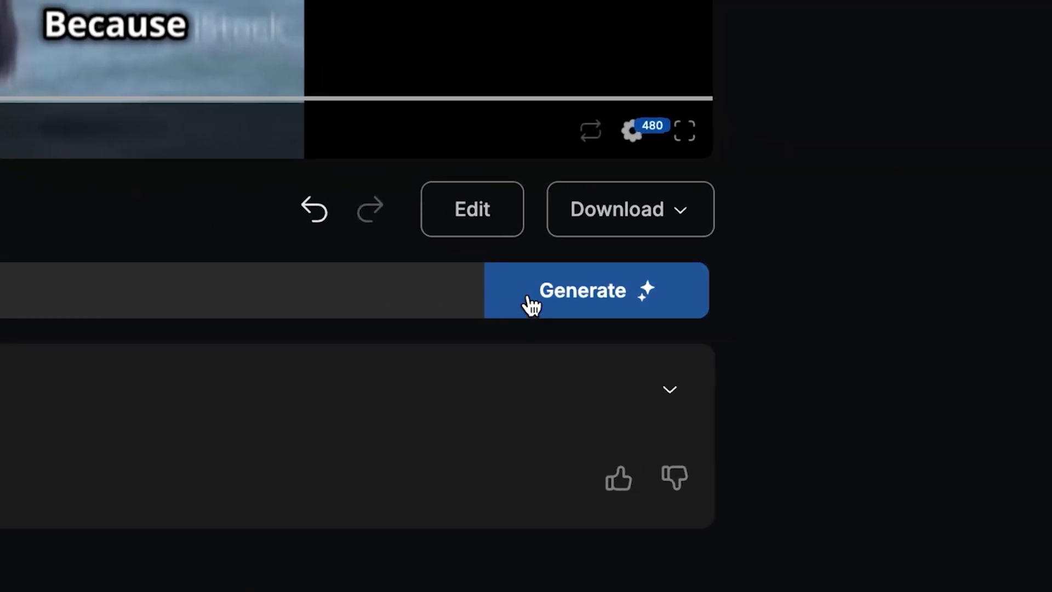
click(531, 300)
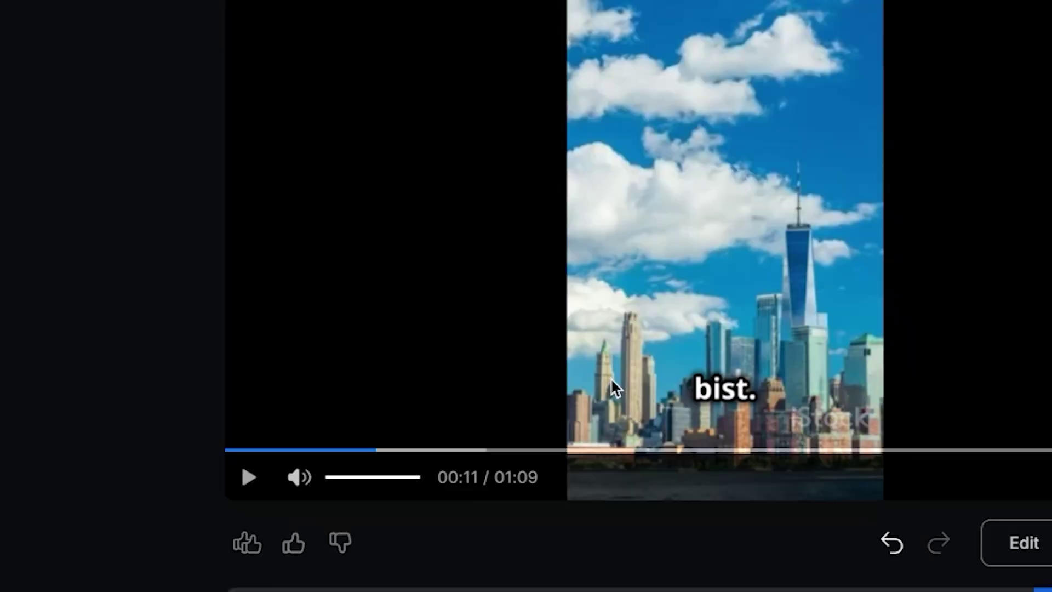
click(304, 457)
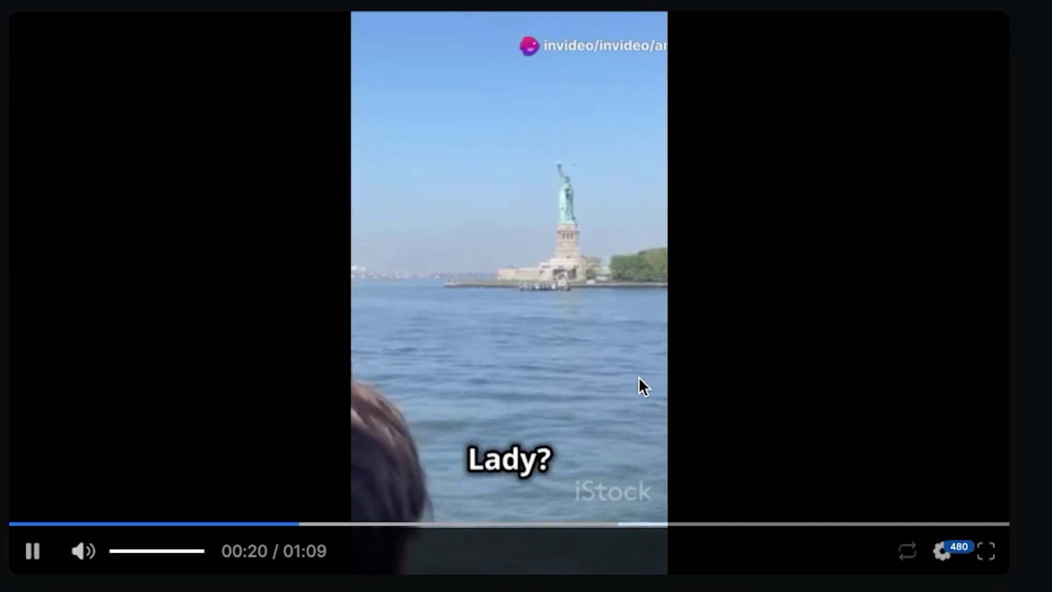
click(639, 386)
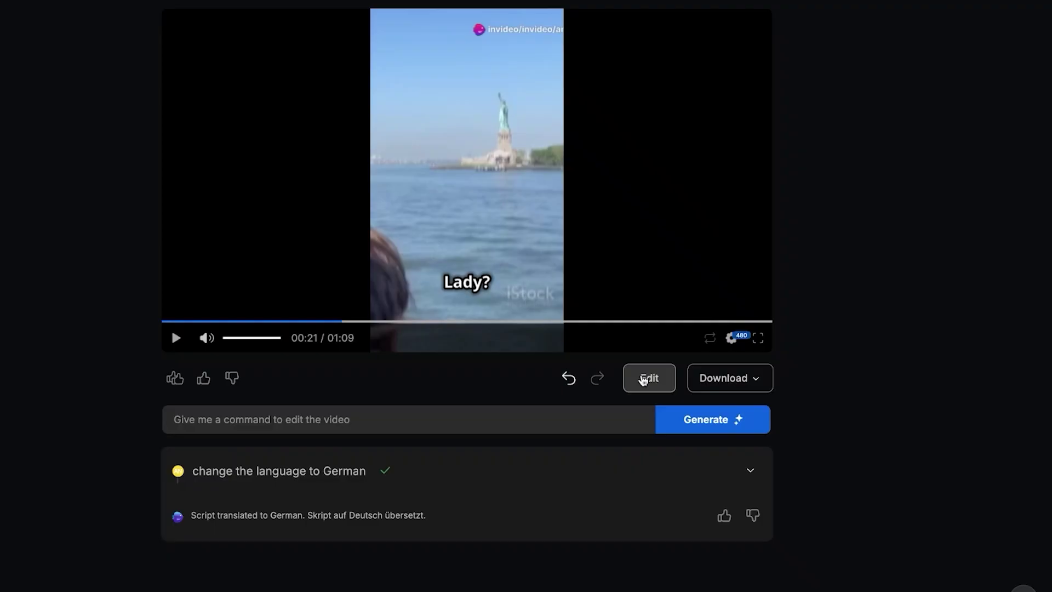
click(644, 379)
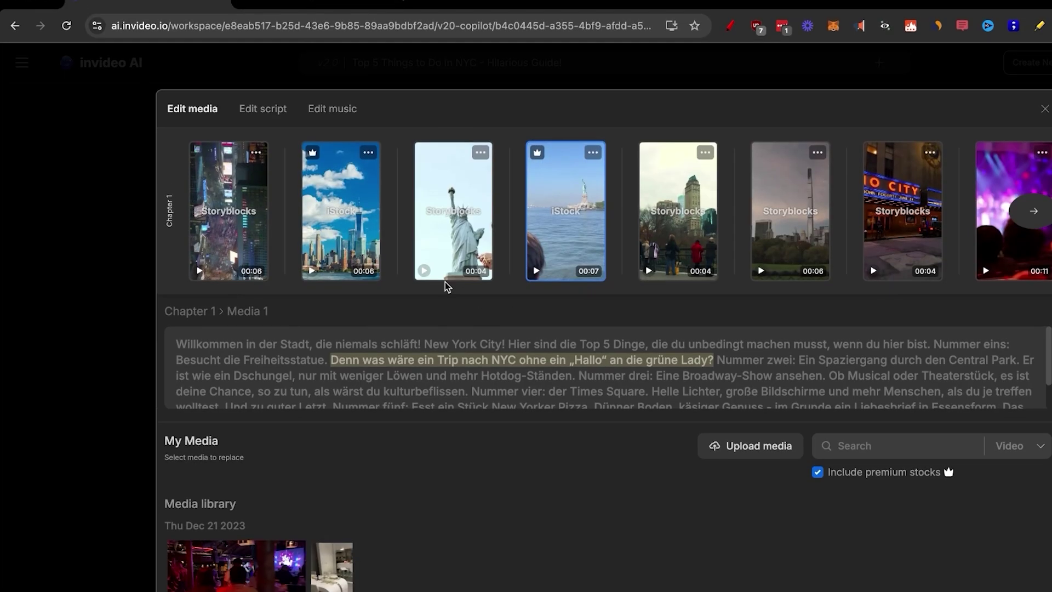
- Replace the pizza scene with a 'New York Pizza' stock video clip and apply the change
scroll(673, 228, right, 5)
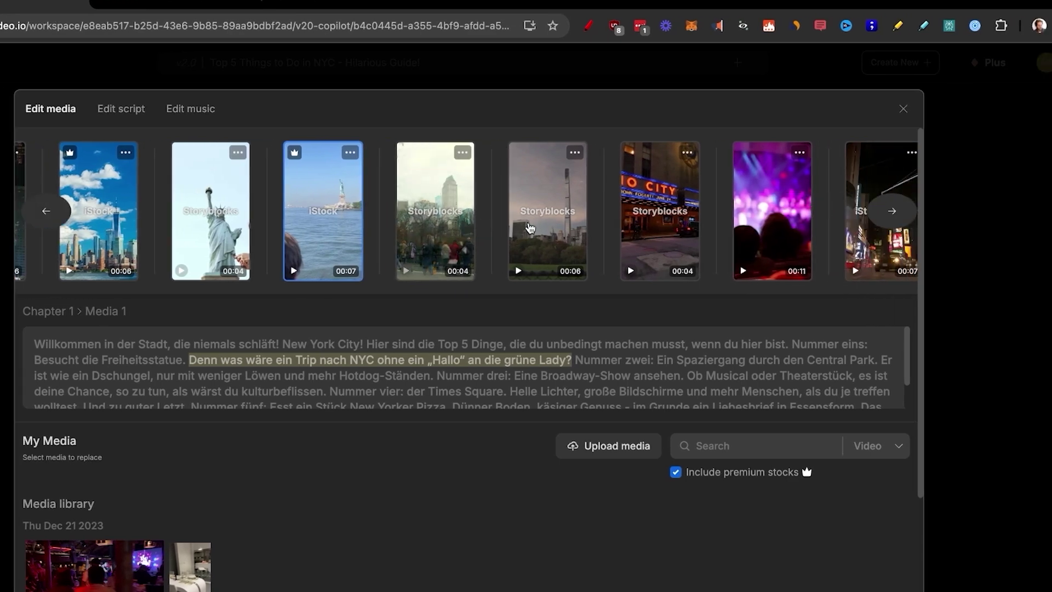
scroll(530, 219, right, 5)
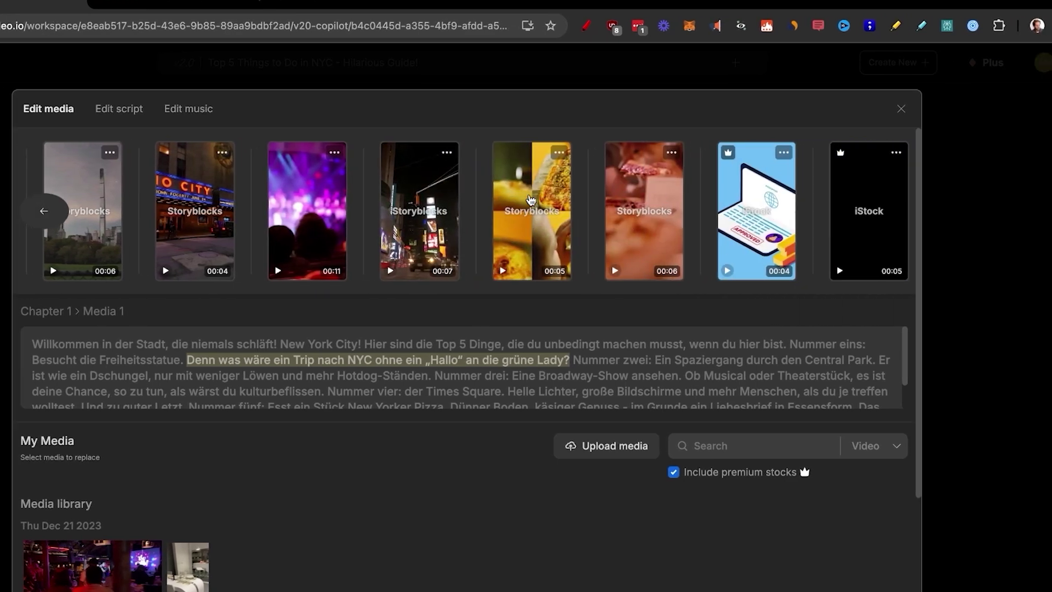
click(530, 191)
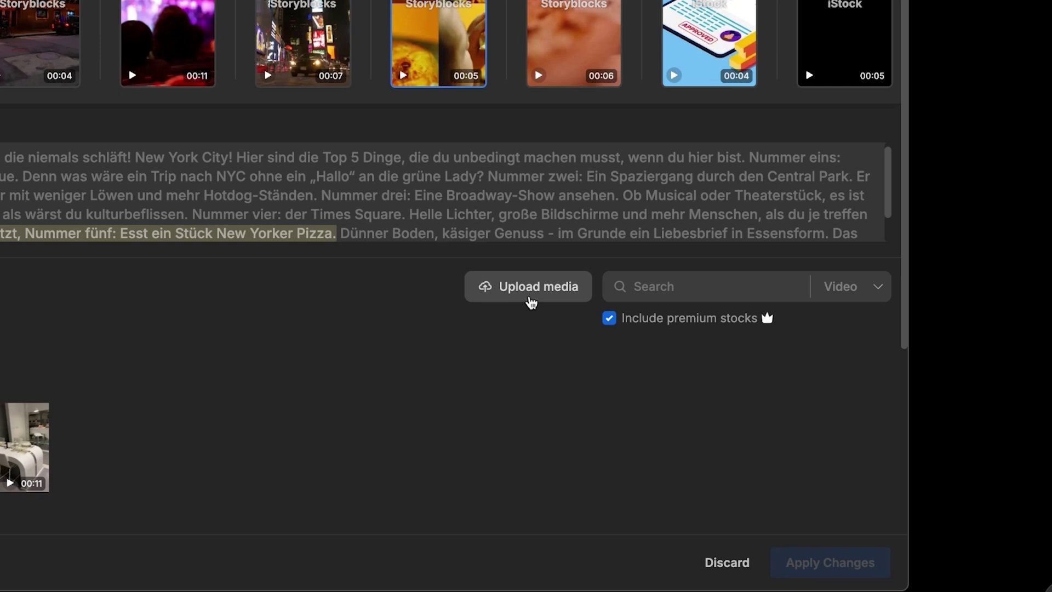
click(703, 290)
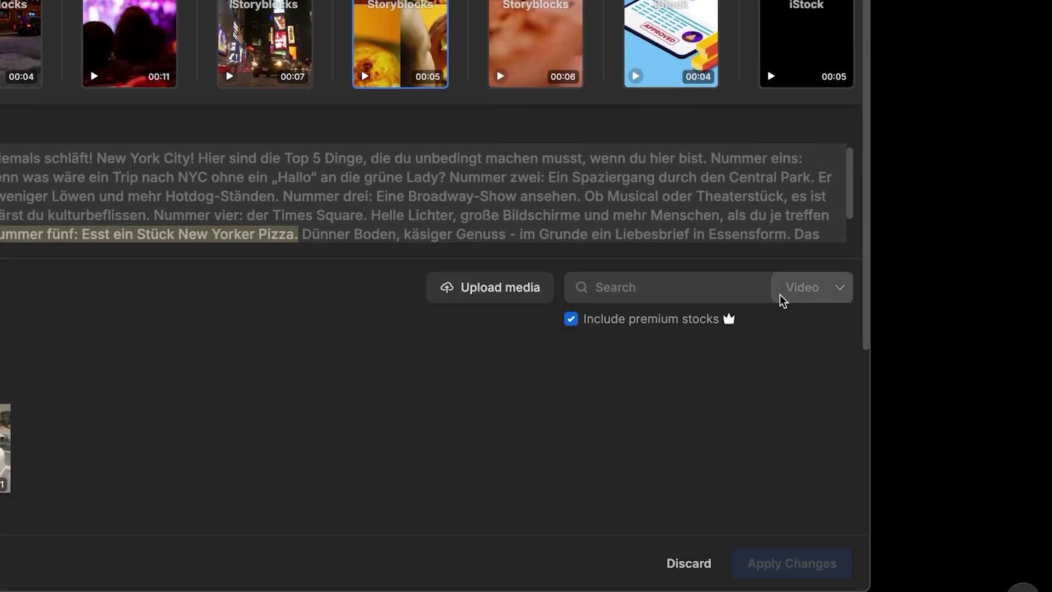
click(806, 294)
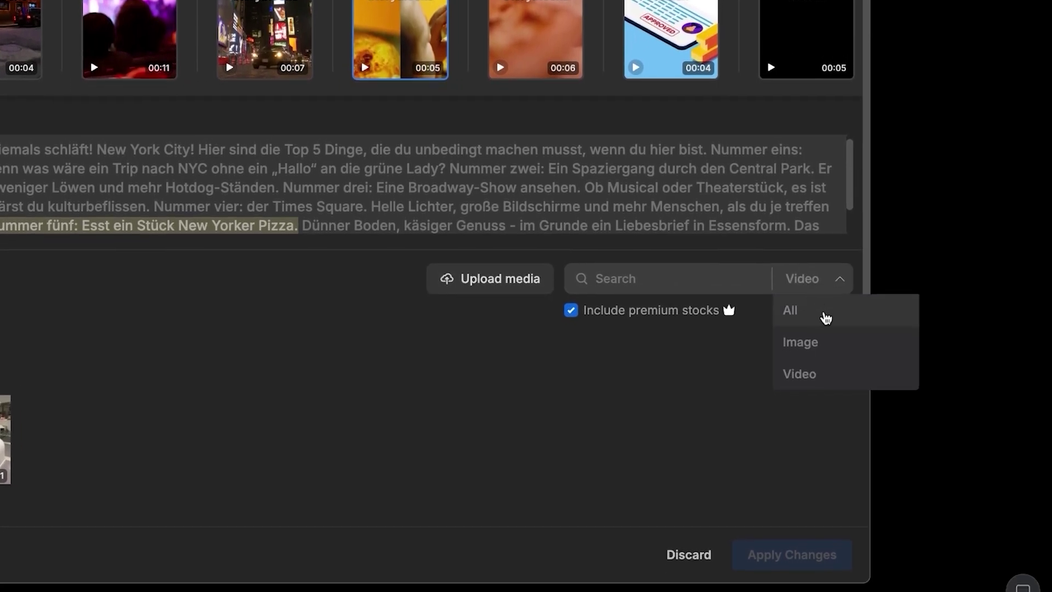
click(787, 372)
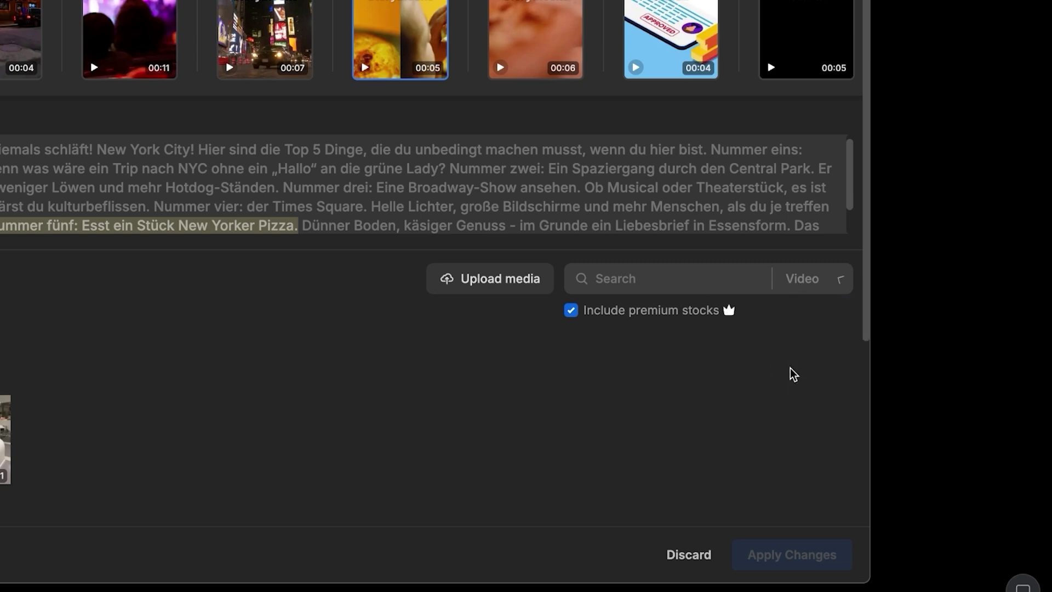
click(674, 271)
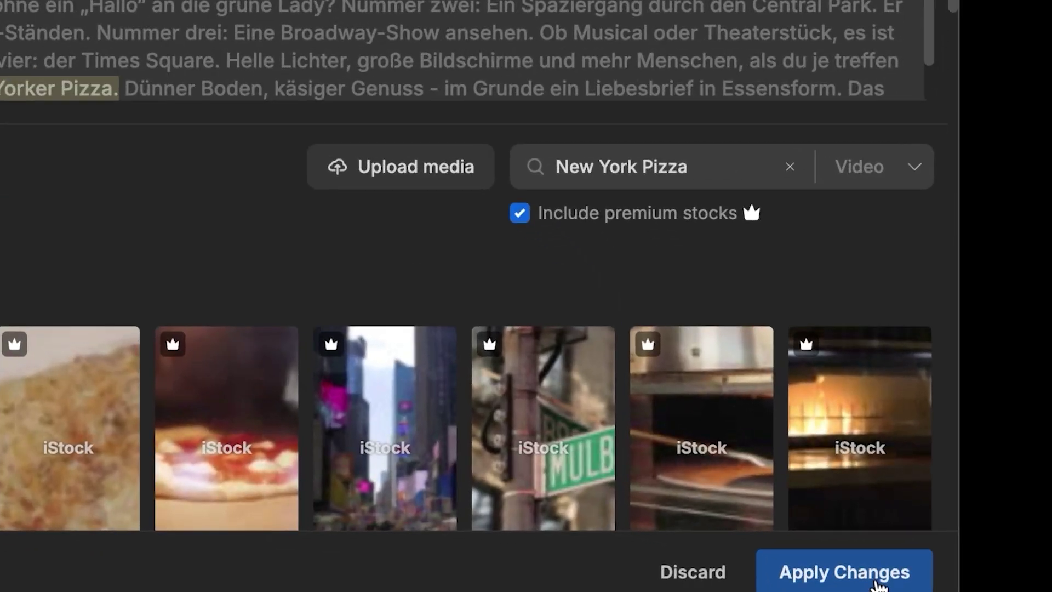
click(876, 584)
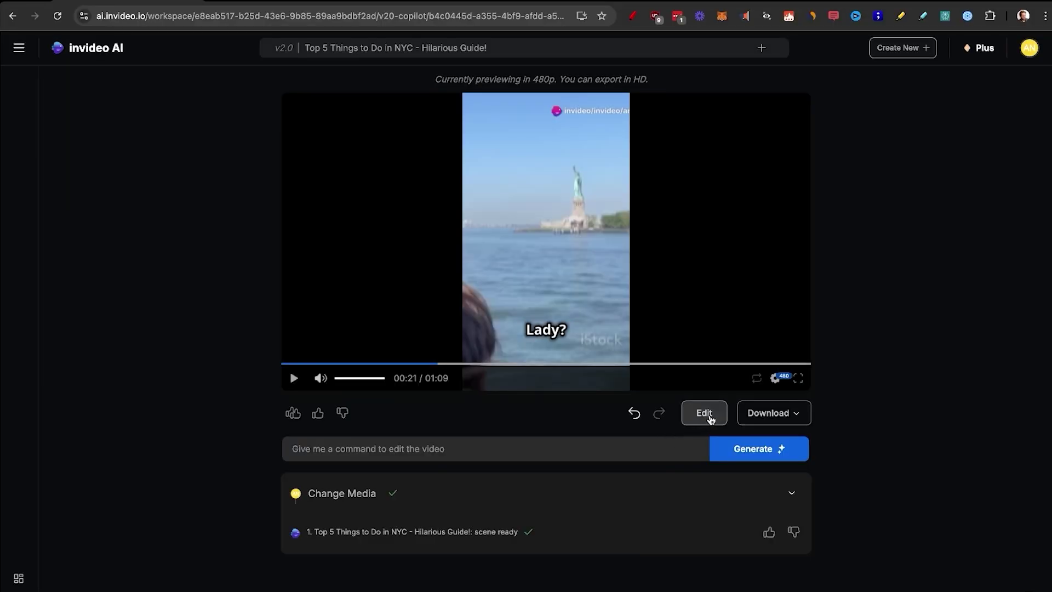
click(704, 413)
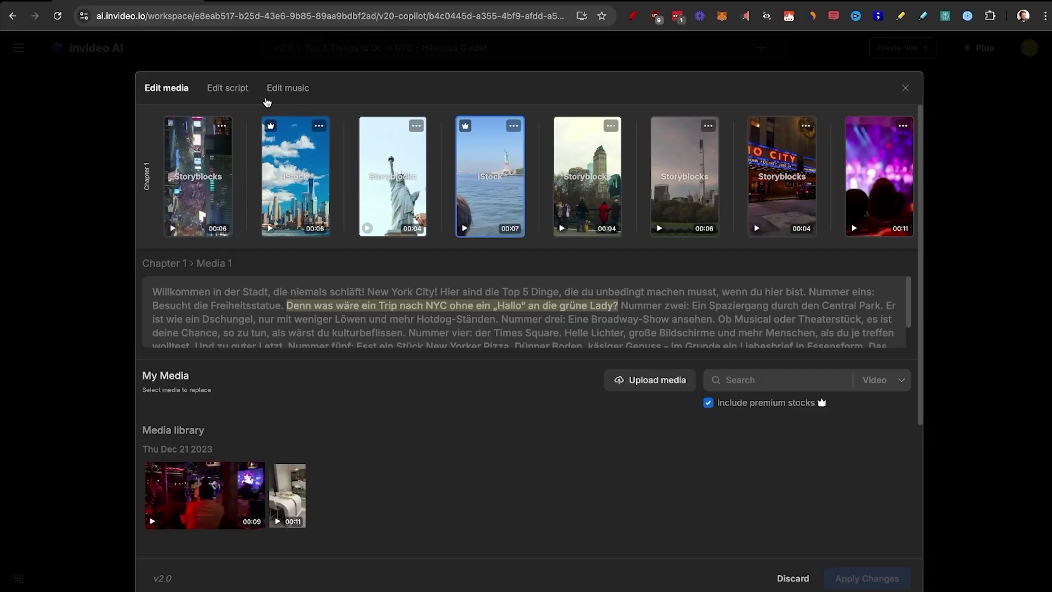
- Open the Edit script tab and scroll through the German script lines
click(237, 94)
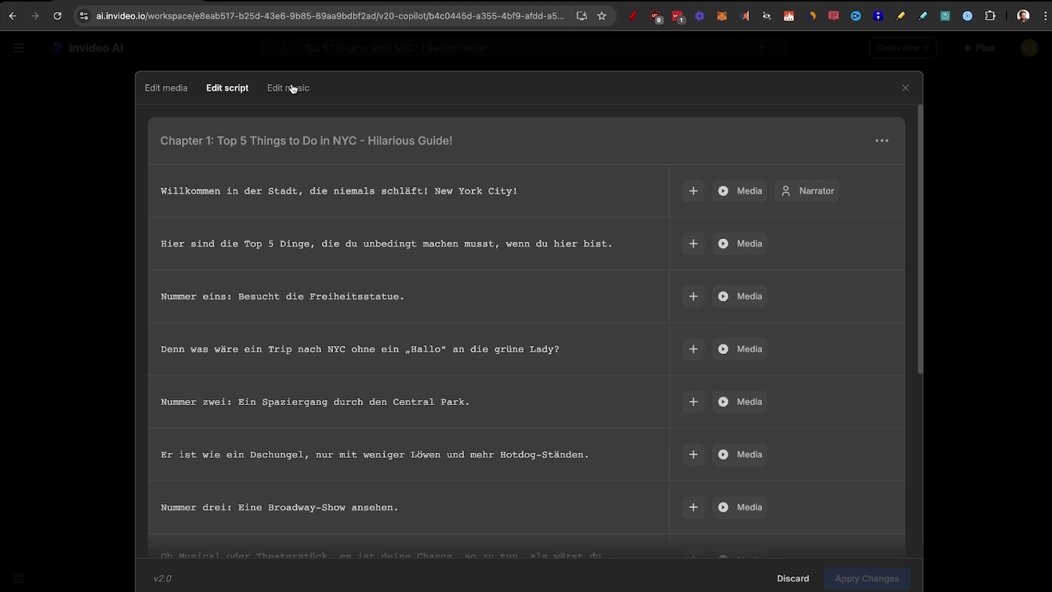
click(293, 89)
click(235, 94)
scroll(479, 372, down, 2)
scroll(479, 372, down, 3)
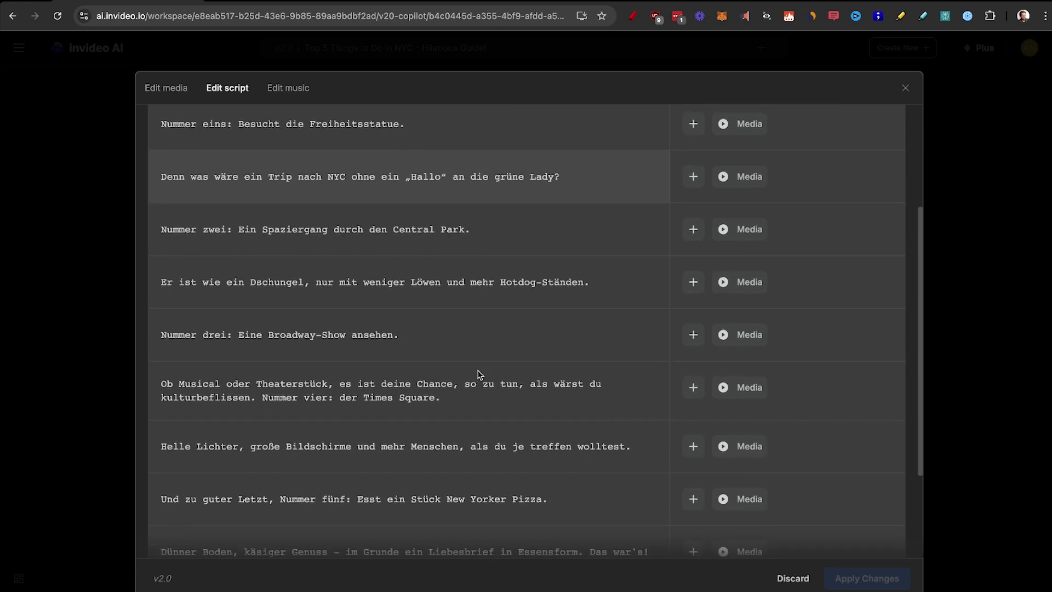
scroll(478, 368, down, 2)
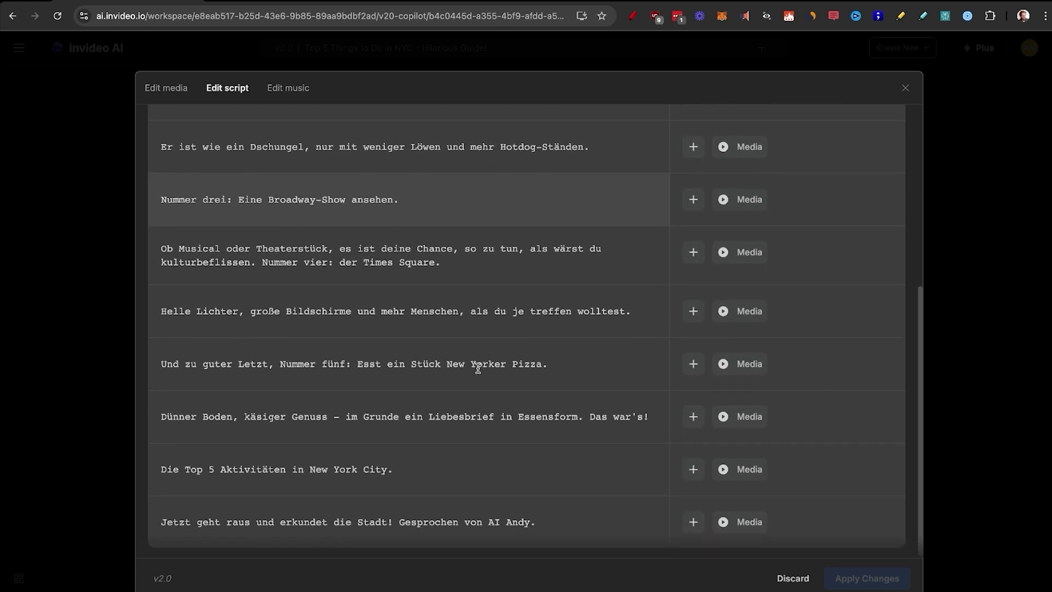
scroll(228, 272, up, 5)
- Replace eins, zwei, vier and fünf with digits 1, 2, 4, 5, apply, and preview
drag(203, 246, 209, 246)
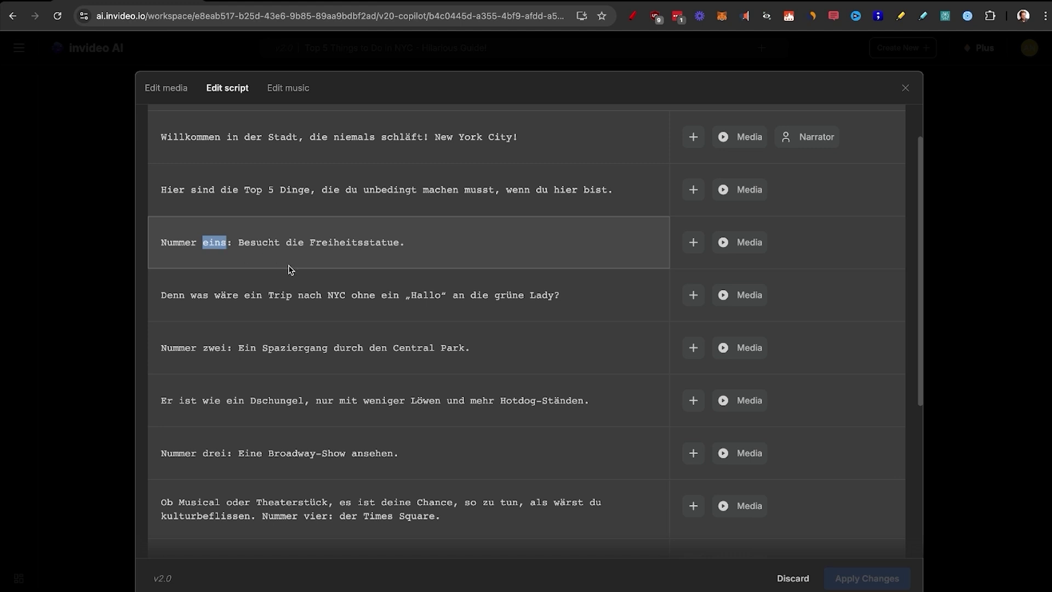
text(1)
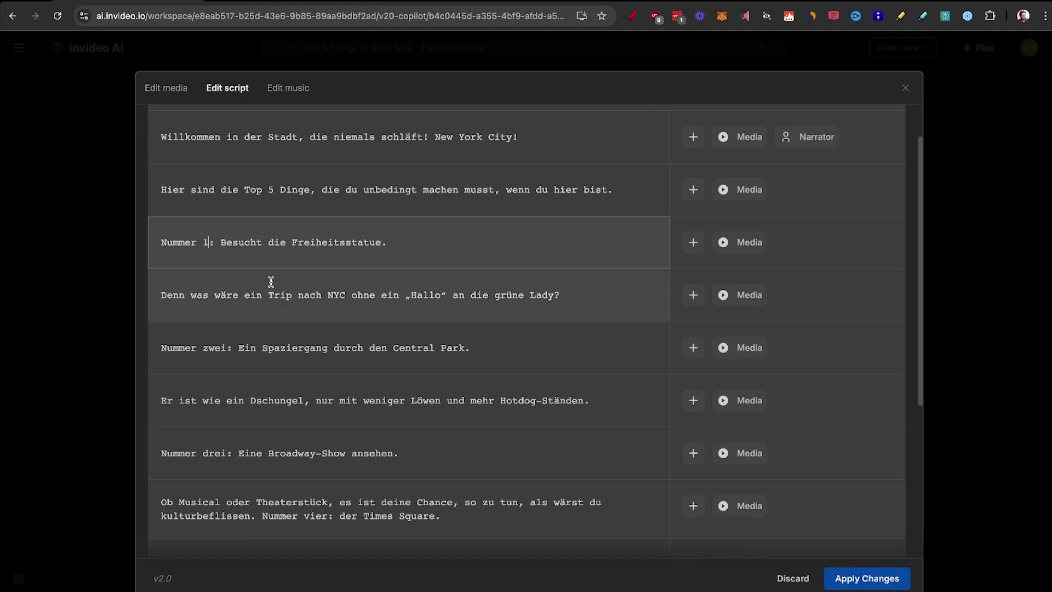
click(203, 348)
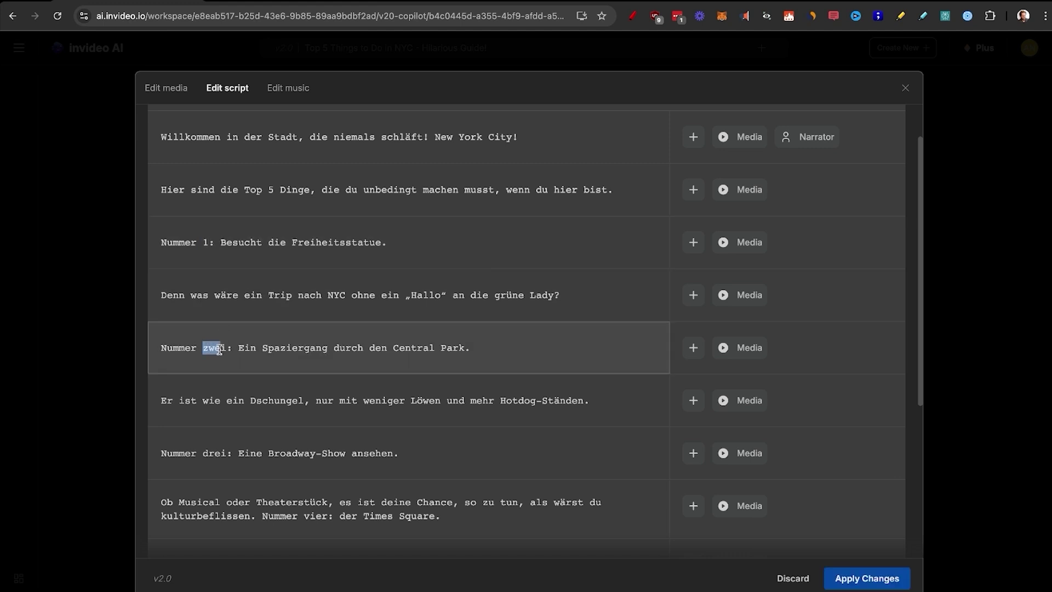
text(2)
scroll(227, 349, down, 2)
double_click(214, 343)
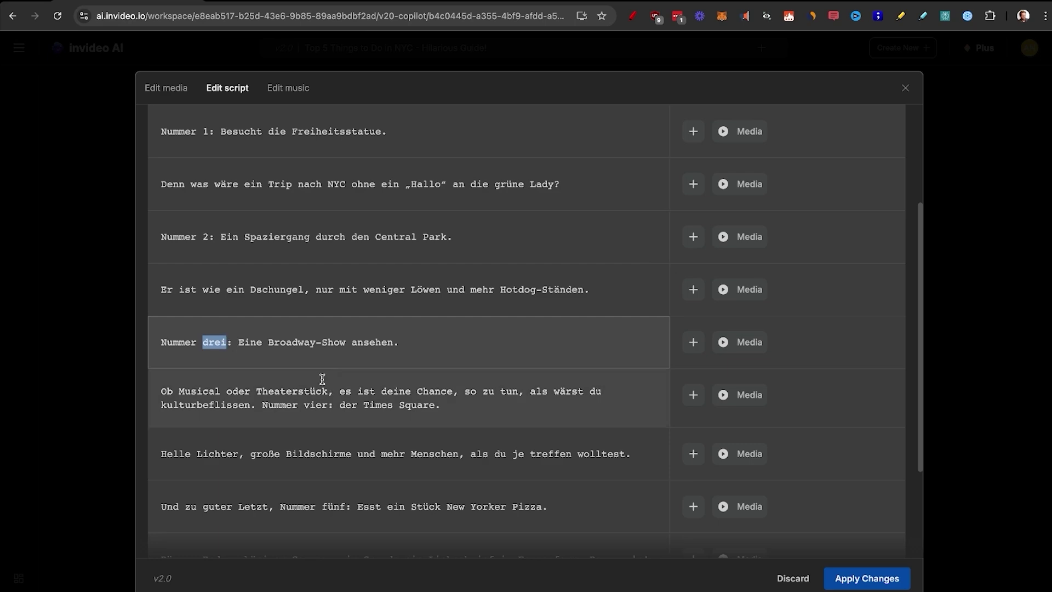
scroll(344, 390, down, 2)
double_click(327, 314)
text(4)
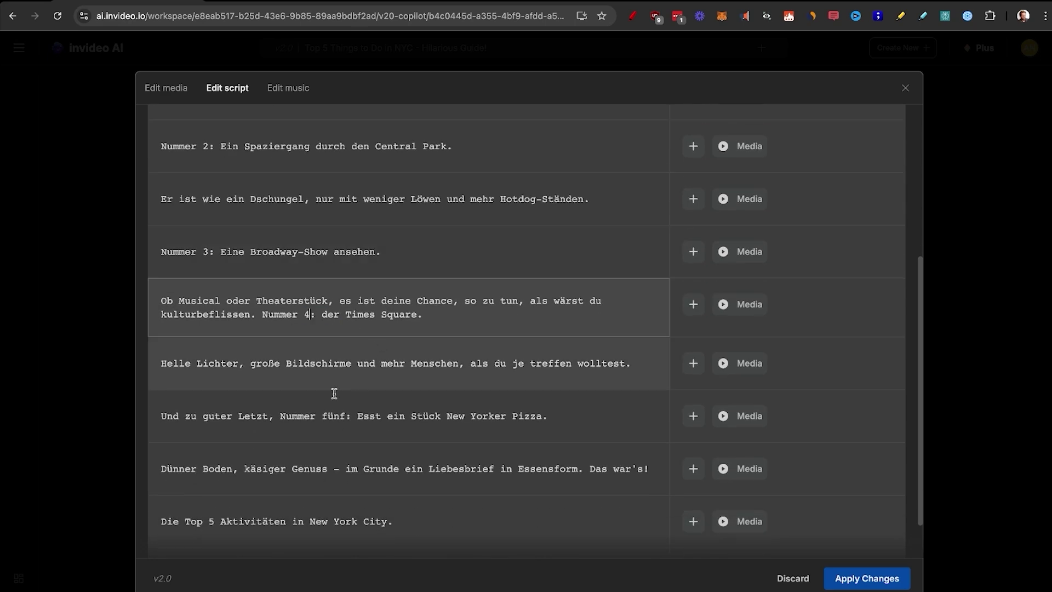
double_click(328, 416)
text(5)
click(866, 579)
click(294, 381)
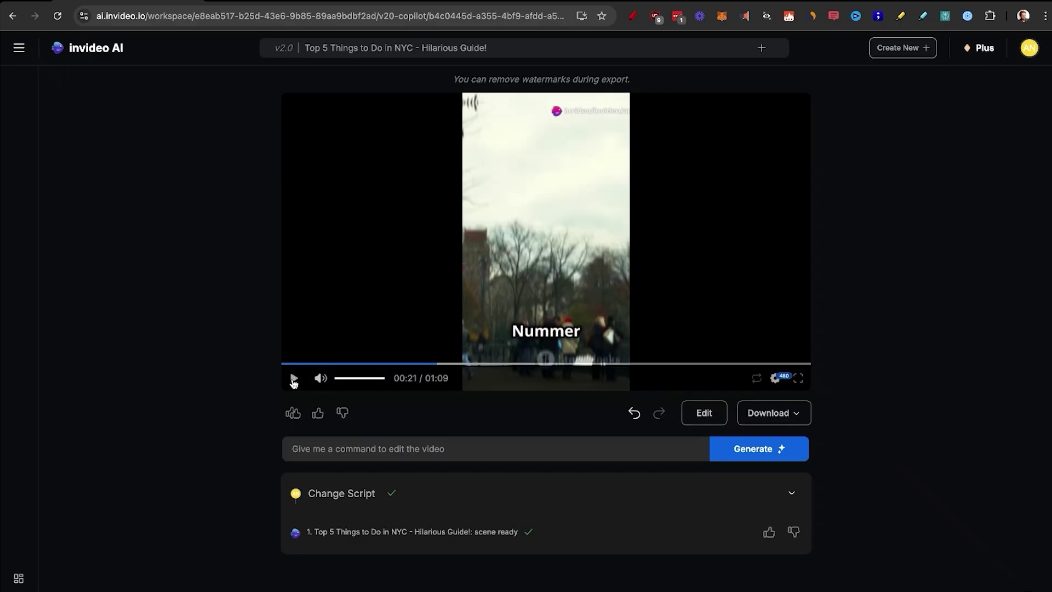
click(293, 379)
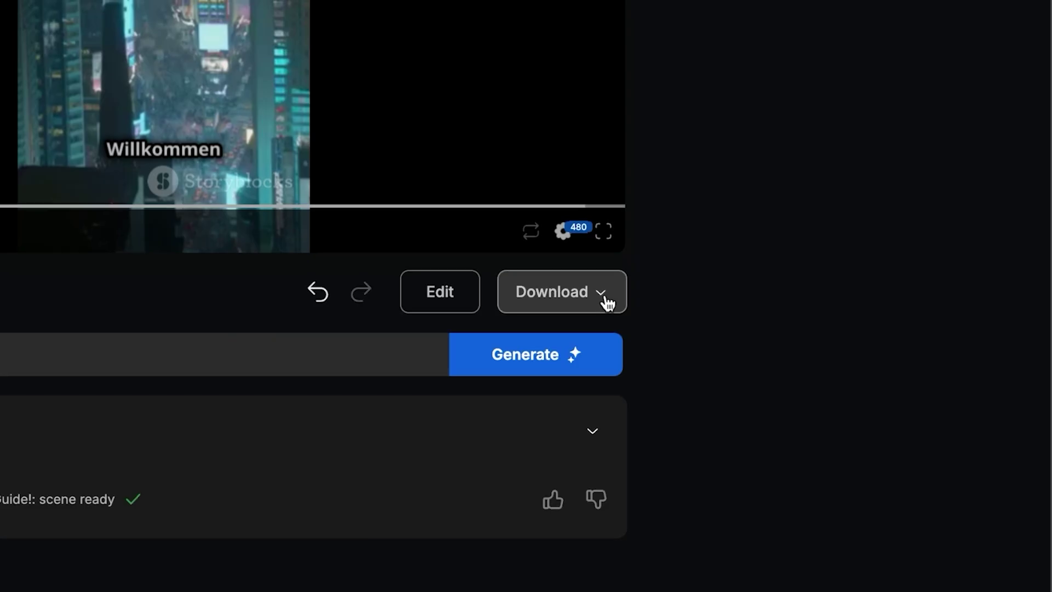
click(605, 296)
- Download the video at 1080p with no stock watermarks and no invideo AI branding
click(598, 338)
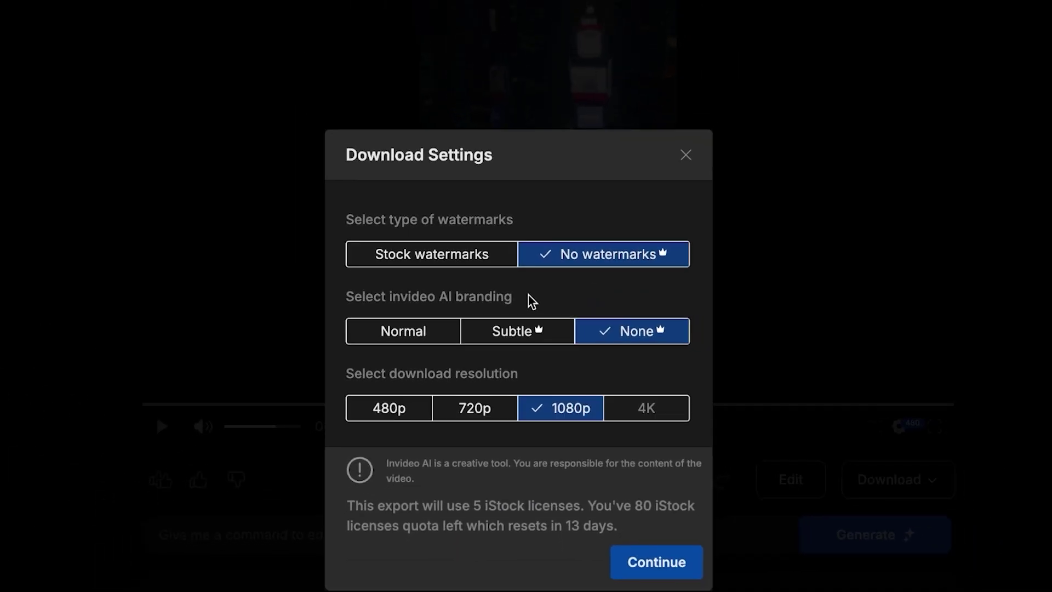
click(472, 259)
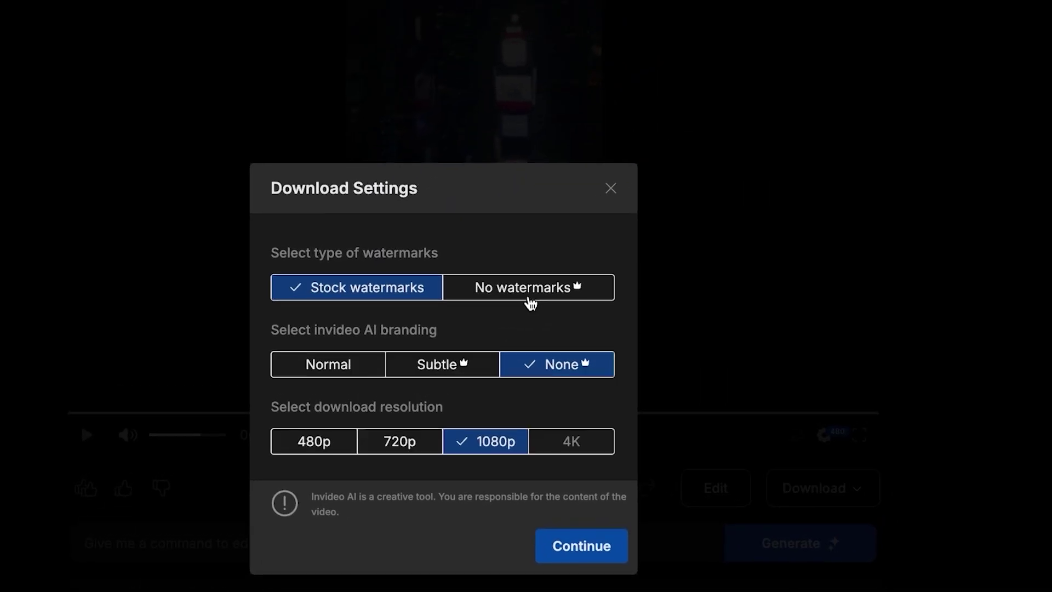
click(529, 296)
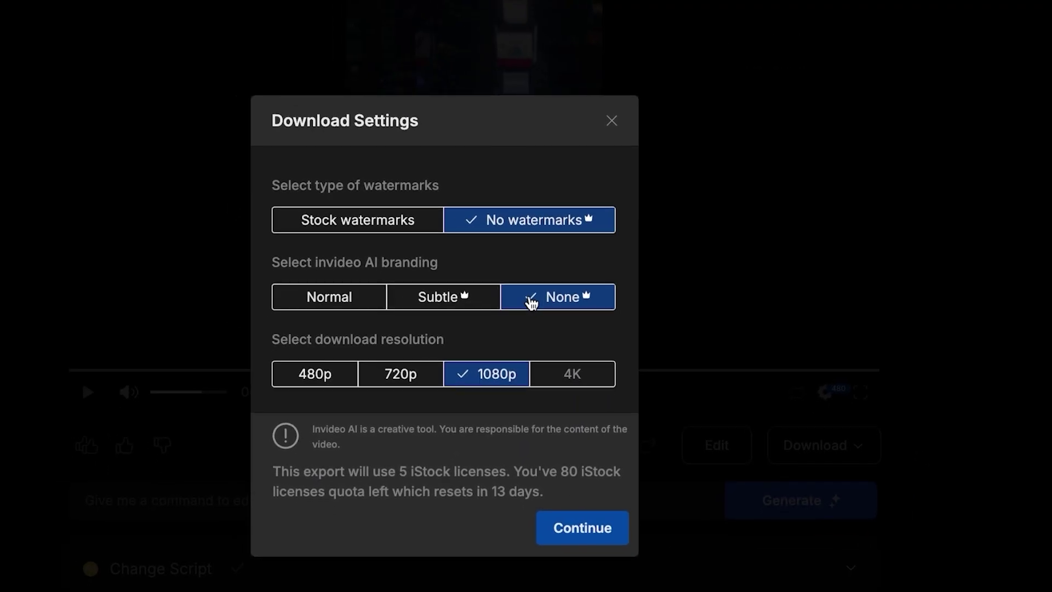
click(532, 305)
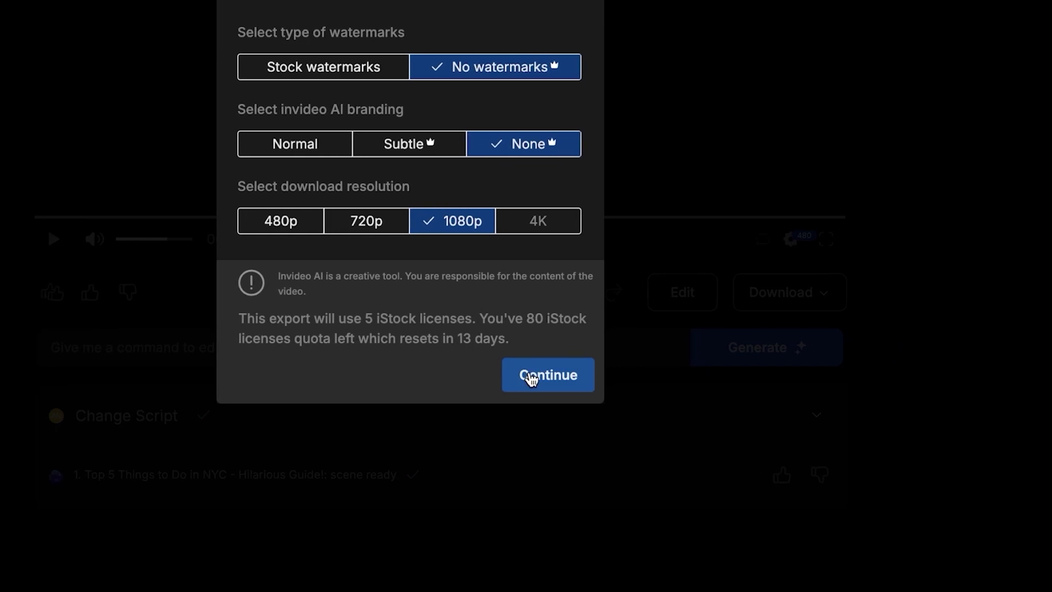
click(530, 376)
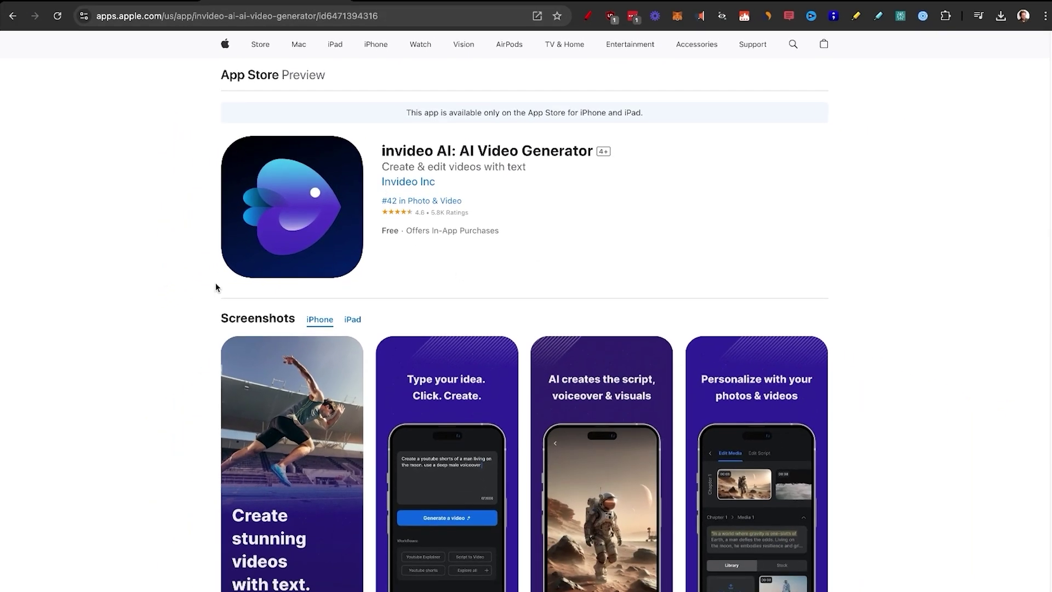
- Scroll down the invideo pricing page to the Free, Plus and Max plan feature lists
scroll(217, 287, down, 1)
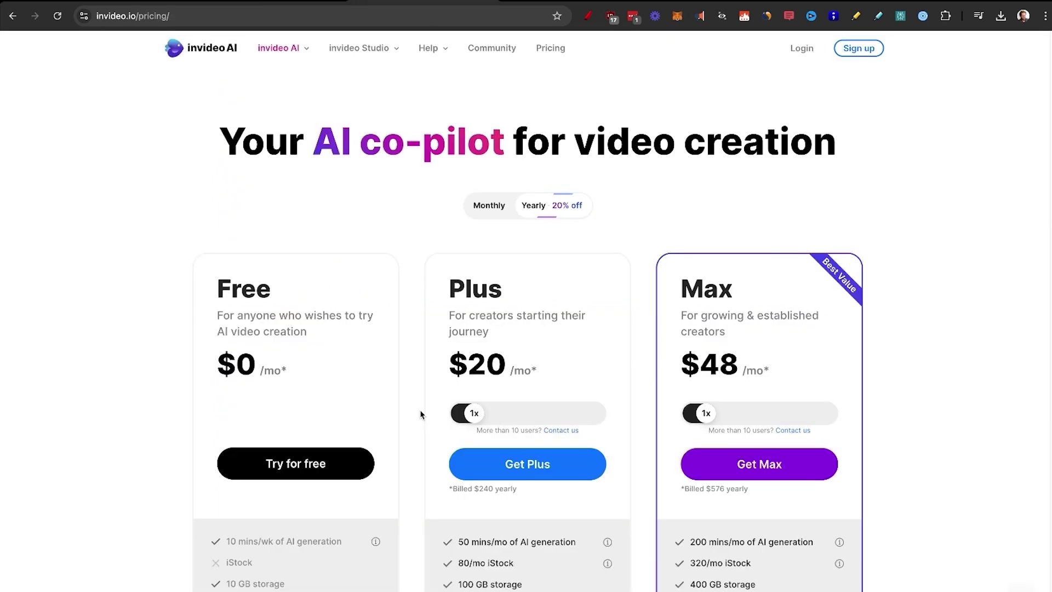
scroll(421, 412, down, 3)
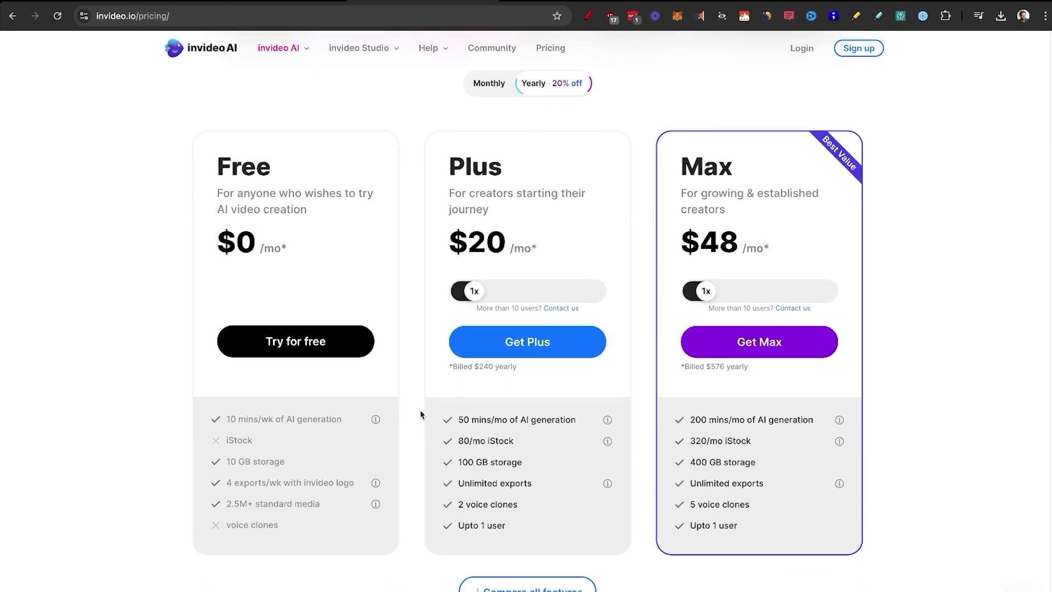